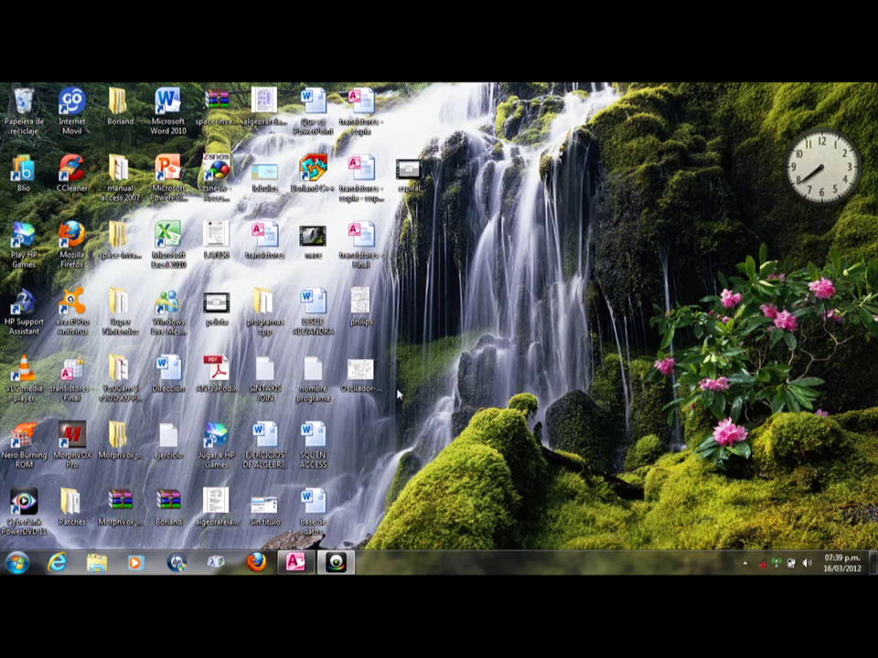
# Step: Switch to the transistores - Final database in Access, expand its table list and open the Transistores bipolares table
pyautogui.click(296, 562)
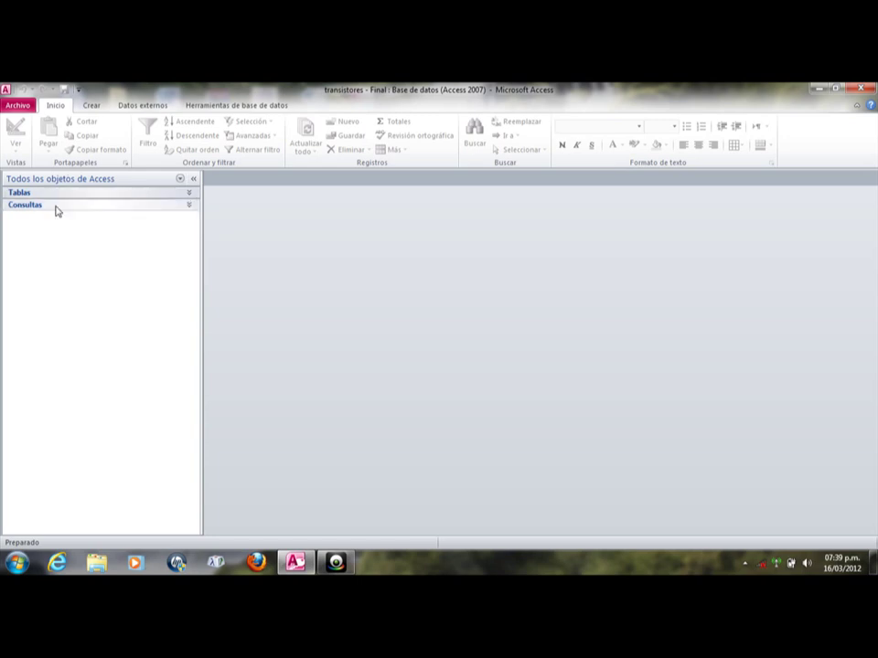
pyautogui.click(190, 194)
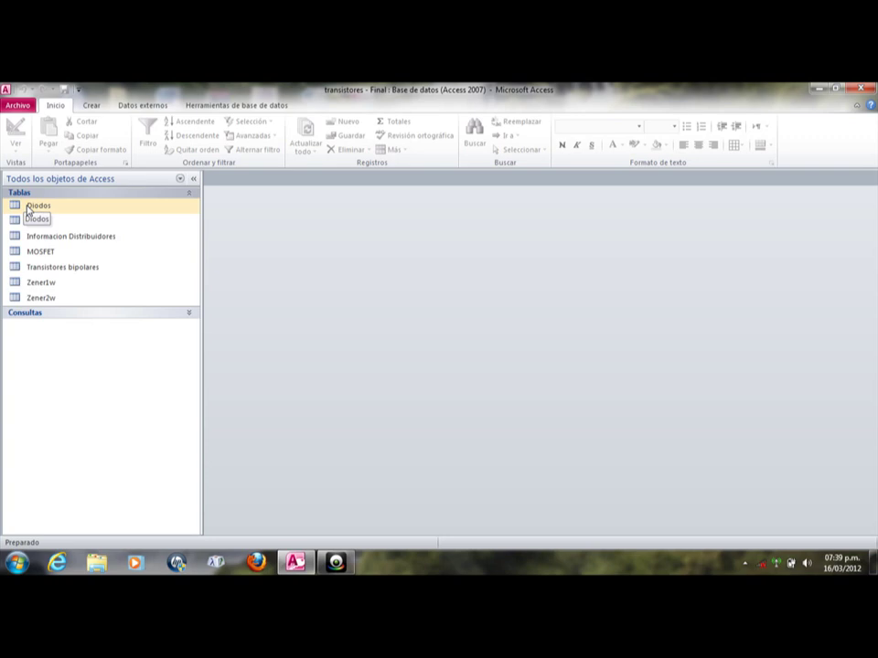
pyautogui.doubleClick(47, 268)
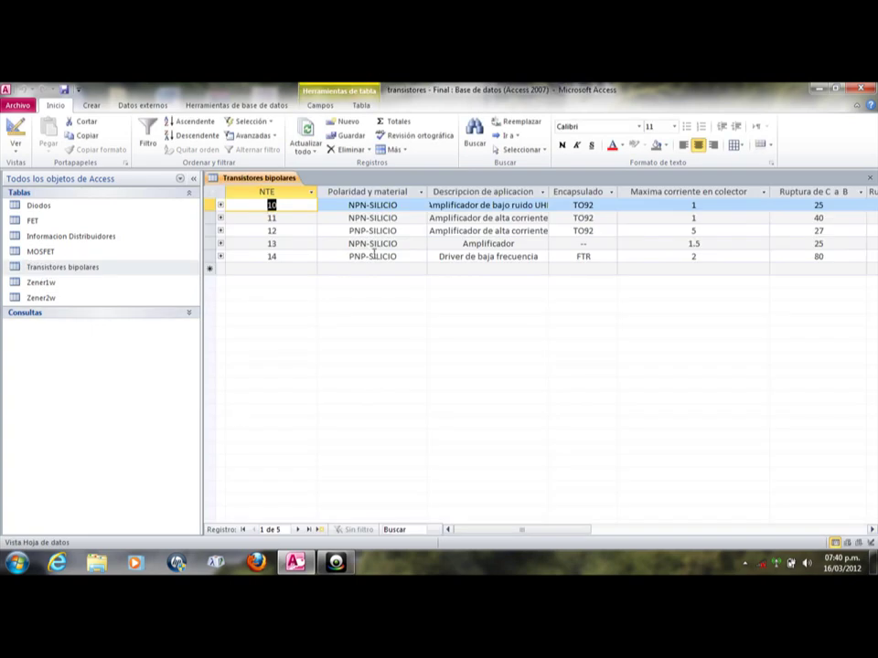
# Step: Examine the Polaridad y material values and the first Descripcion de aplicacion entry in the Transistores bipolares table
pyautogui.click(398, 255)
pyautogui.click(399, 243)
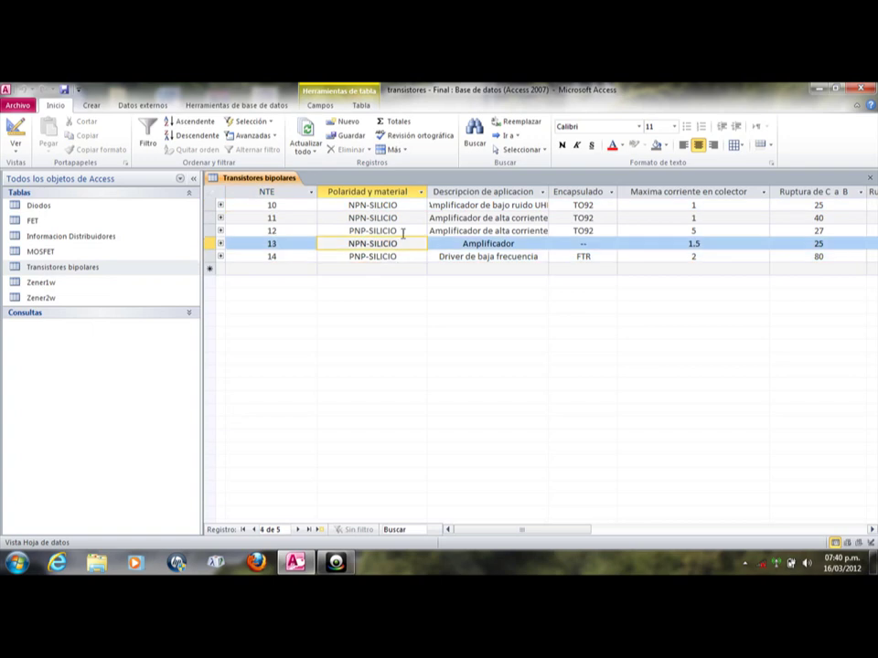
pyautogui.click(401, 231)
pyautogui.click(403, 218)
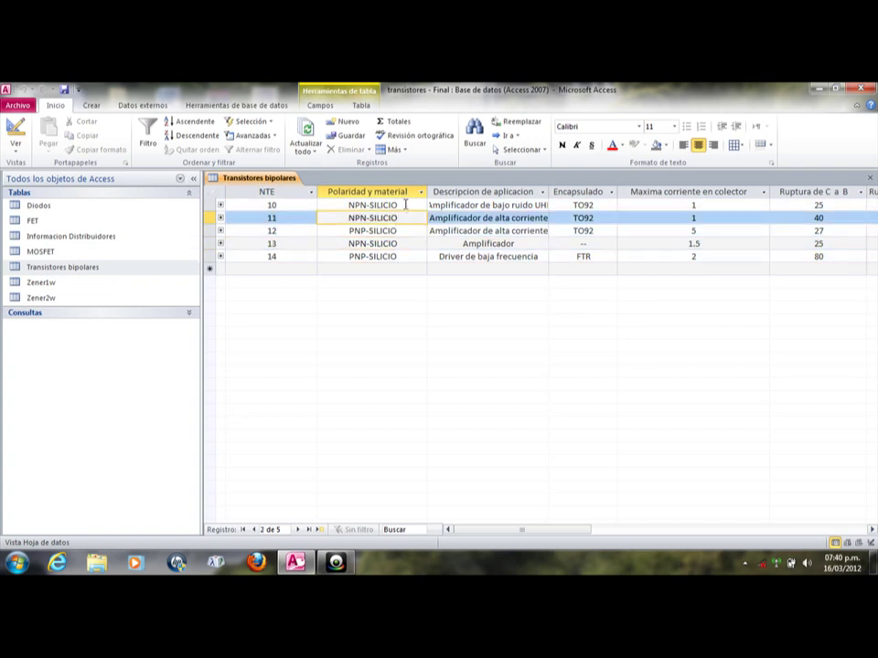
pyautogui.click(442, 204)
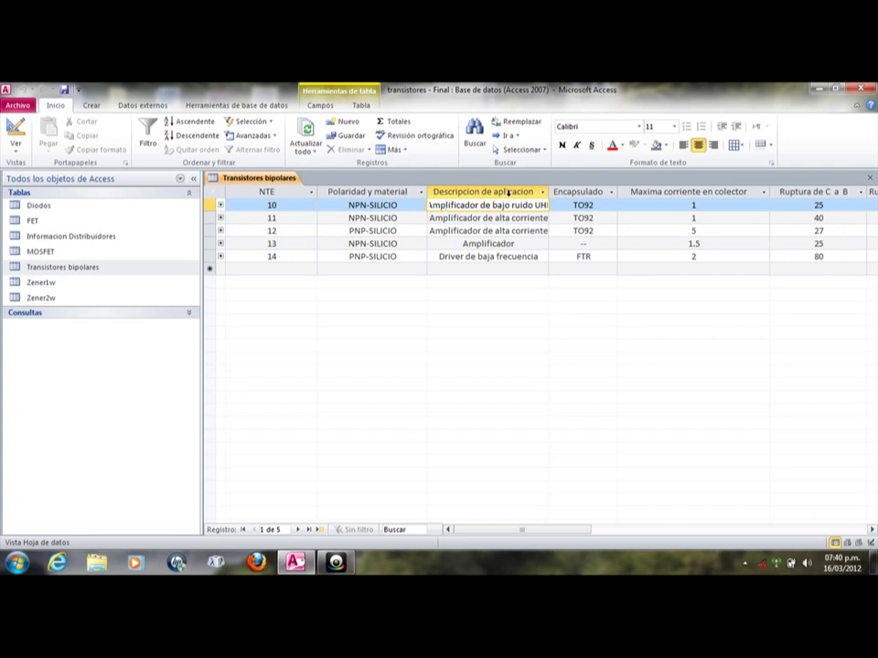
# Step: Examine the NTE column of the Transistores bipolares table, going through the number of each record
pyautogui.click(293, 207)
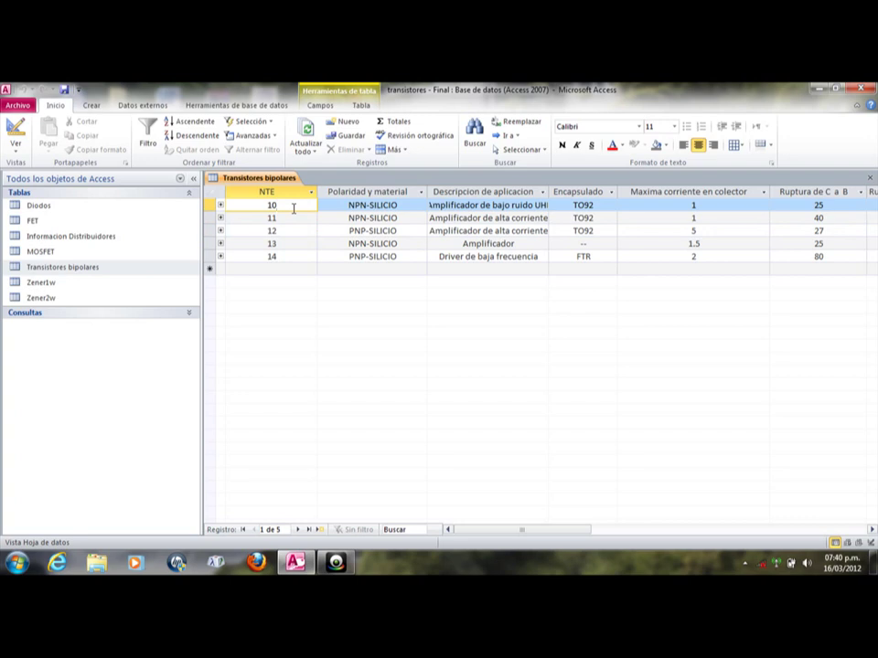
pyautogui.click(286, 190)
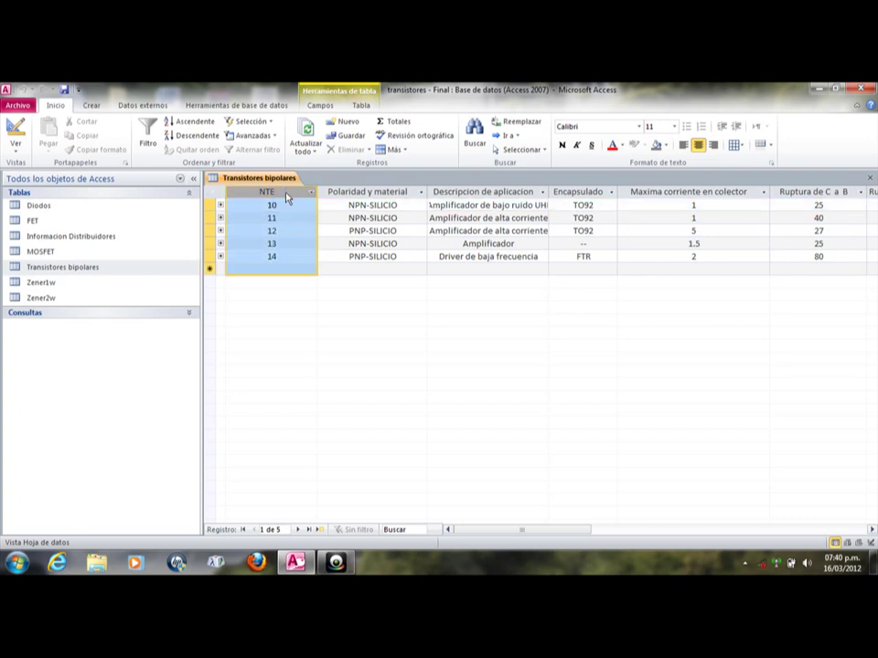
pyautogui.click(345, 221)
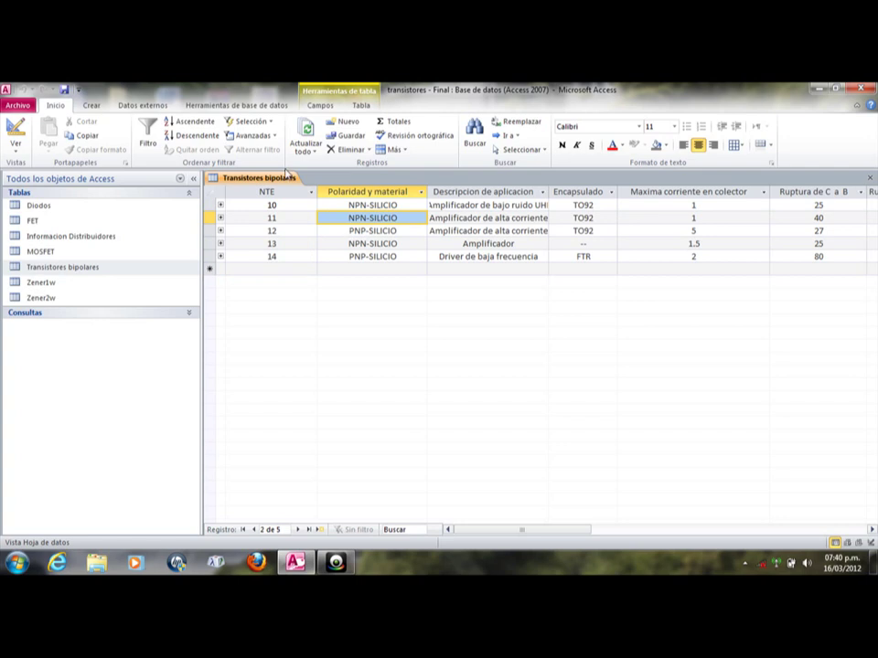
pyautogui.click(271, 205)
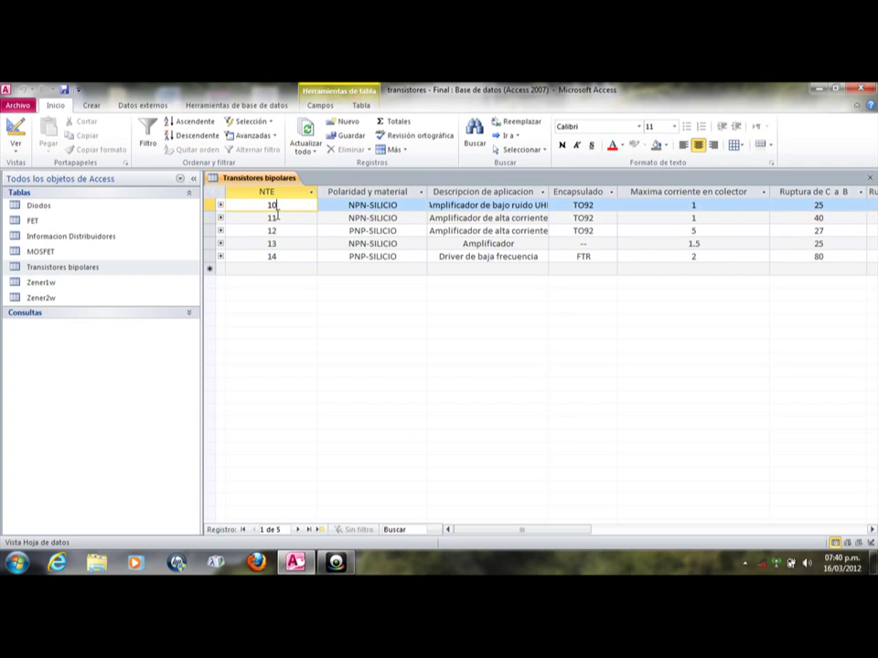
pyautogui.click(272, 219)
pyautogui.click(274, 232)
pyautogui.click(274, 243)
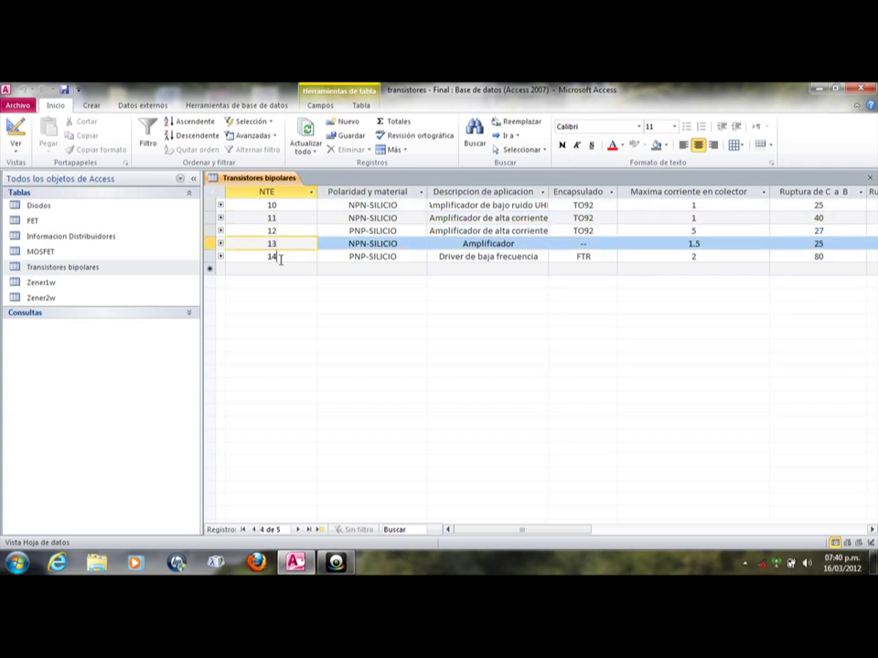
pyautogui.click(278, 256)
pyautogui.click(277, 207)
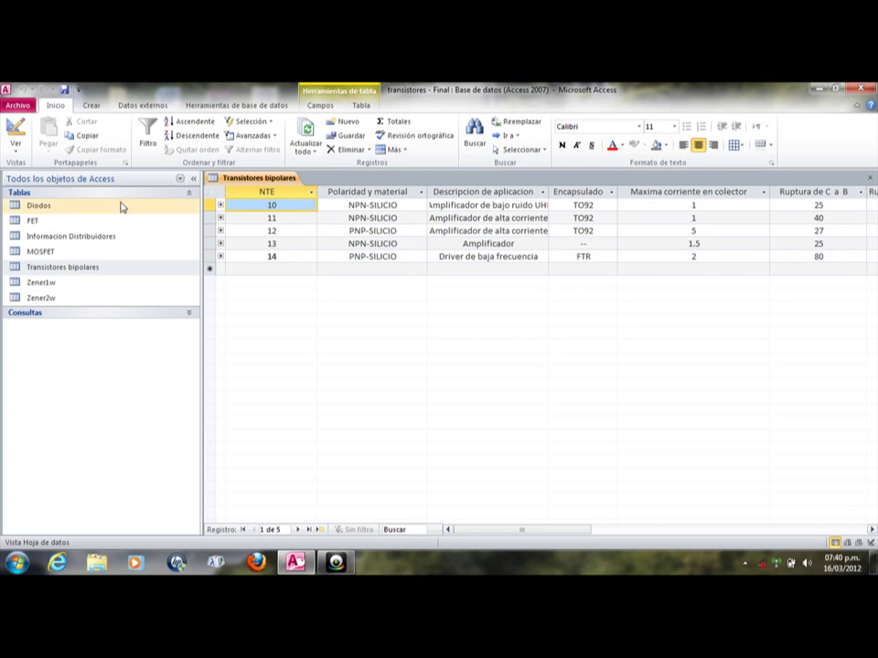
# Step: Open the MOSFET table and select its NTE column
pyautogui.doubleClick(49, 254)
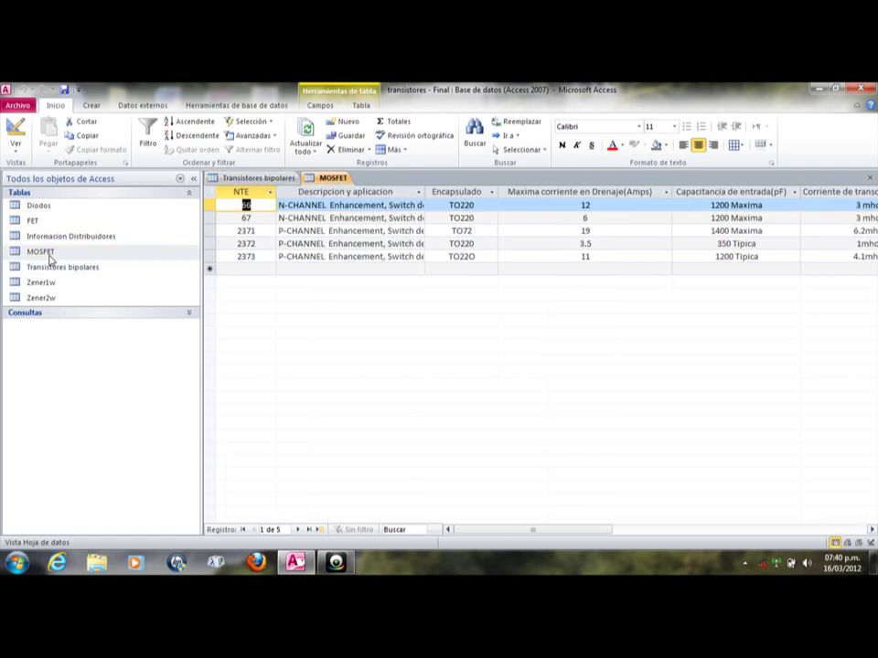
pyautogui.click(349, 217)
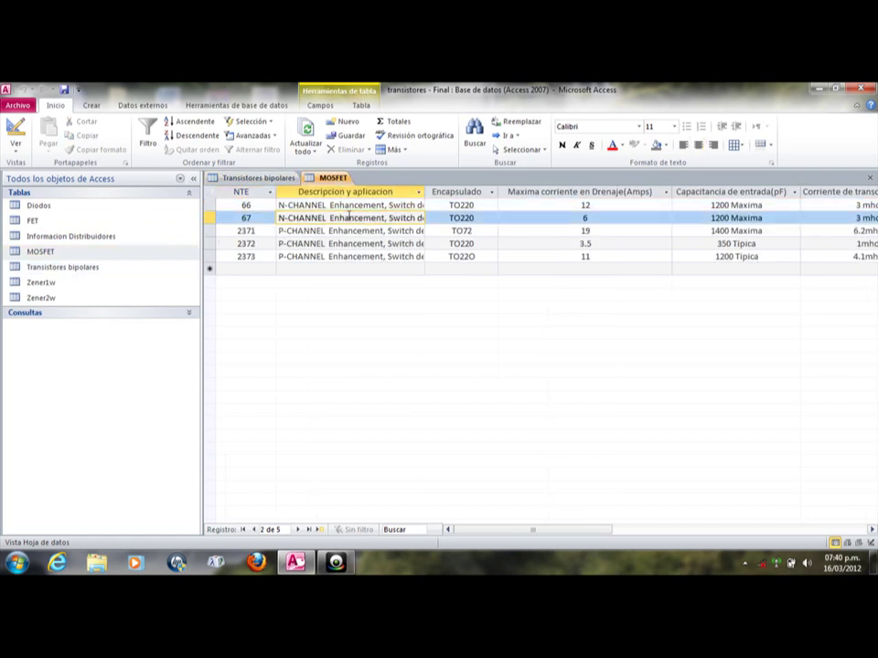
pyautogui.click(247, 205)
pyautogui.click(243, 192)
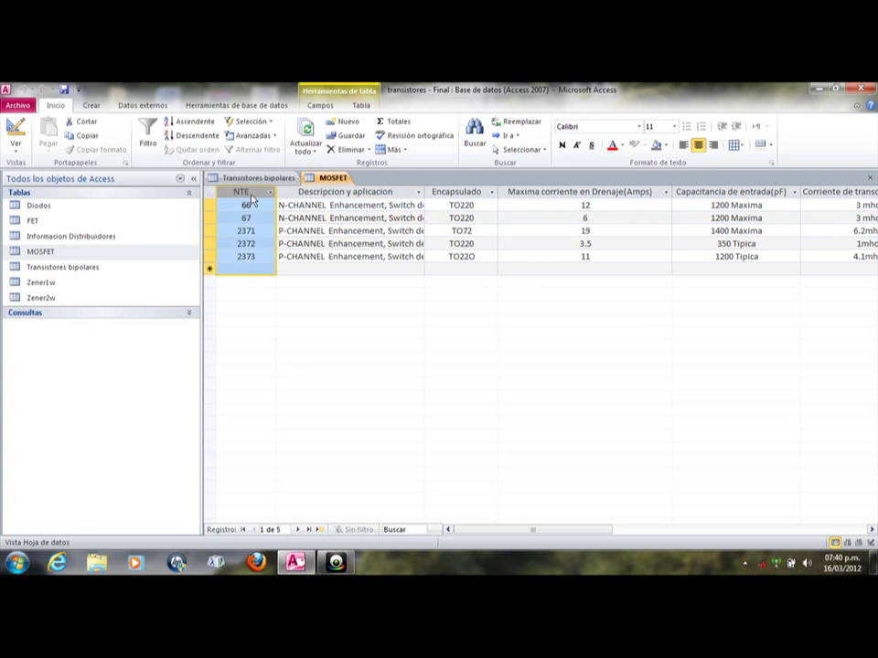
# Step: Compare the first and last NTE numbers of the Transistores bipolares table with those of the MOSFET table
pyautogui.click(256, 178)
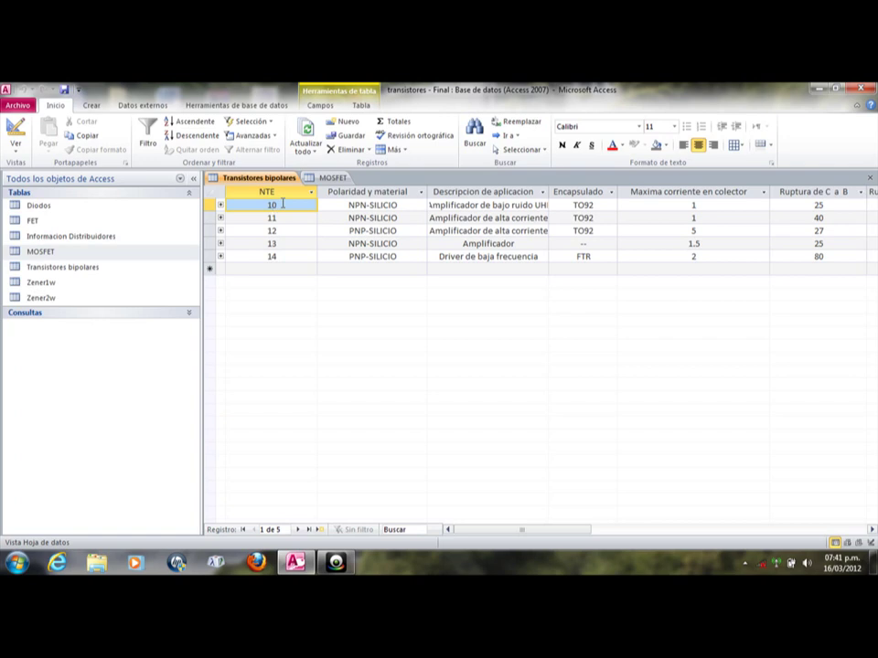
pyautogui.click(278, 205)
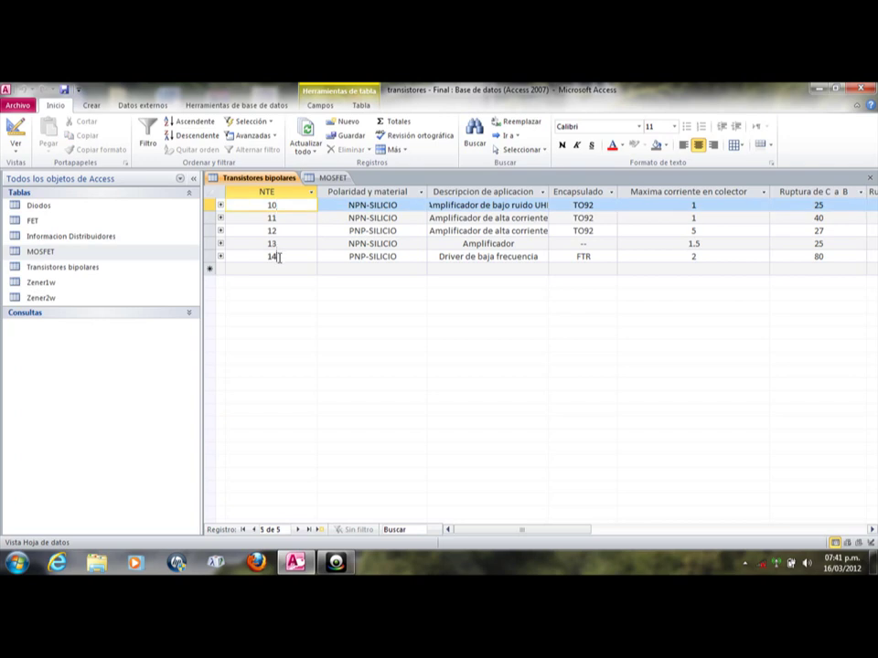
pyautogui.click(279, 256)
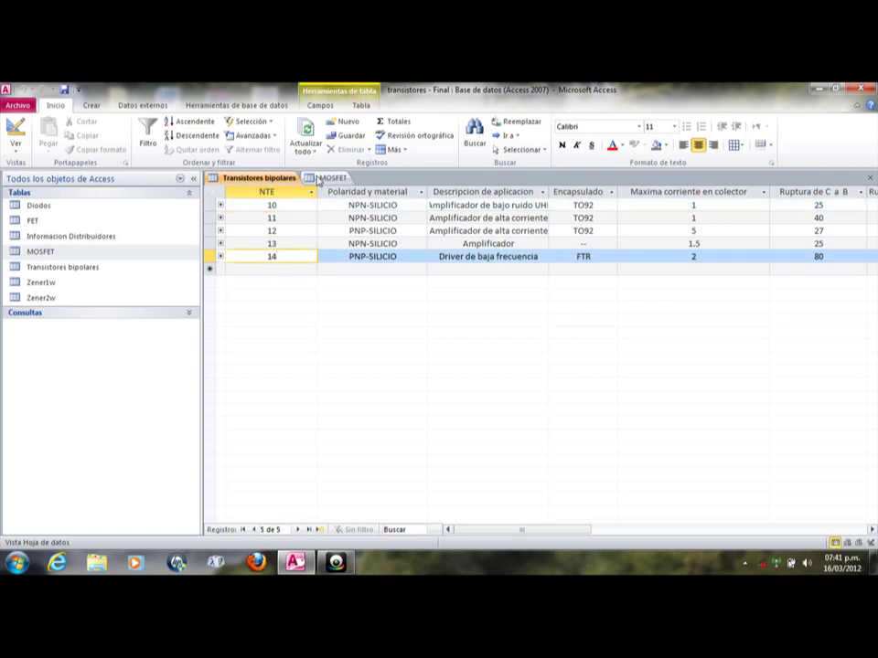
pyautogui.click(318, 178)
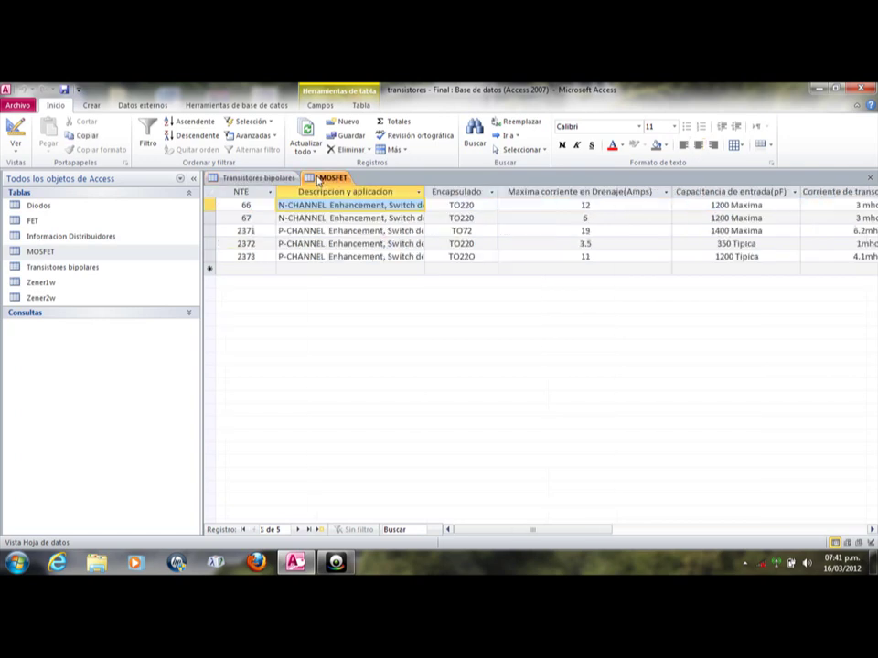
pyautogui.click(255, 205)
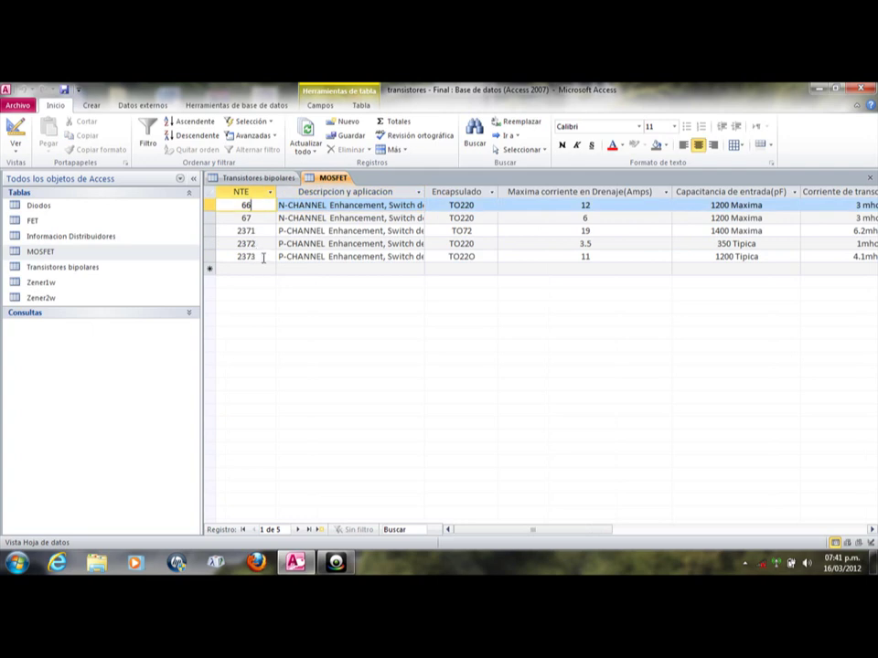
pyautogui.click(262, 258)
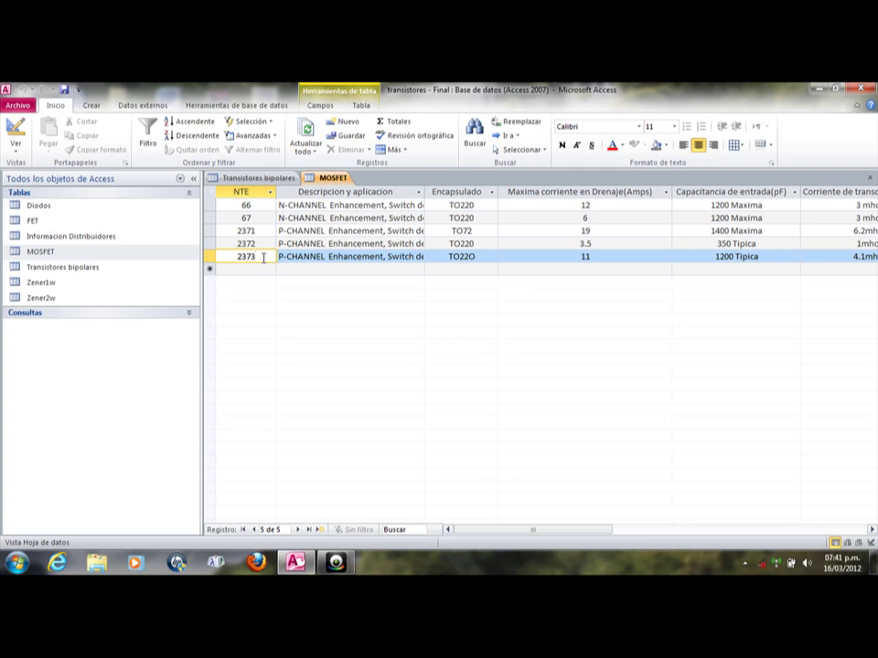
# Step: Return to the Transistores bipolares table and review its columns from NTE through Maxima corriente en colector
pyautogui.click(269, 180)
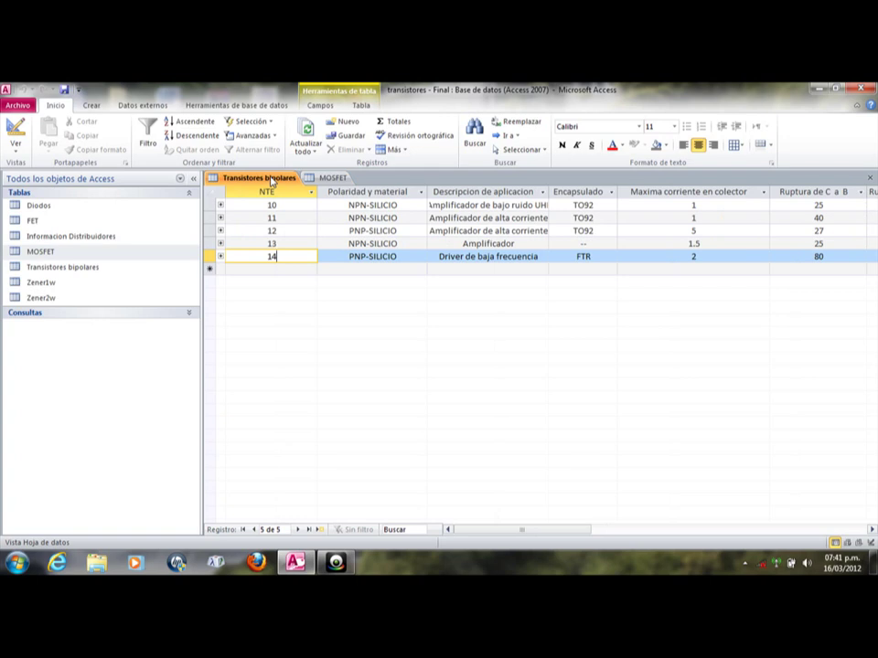
pyautogui.click(286, 206)
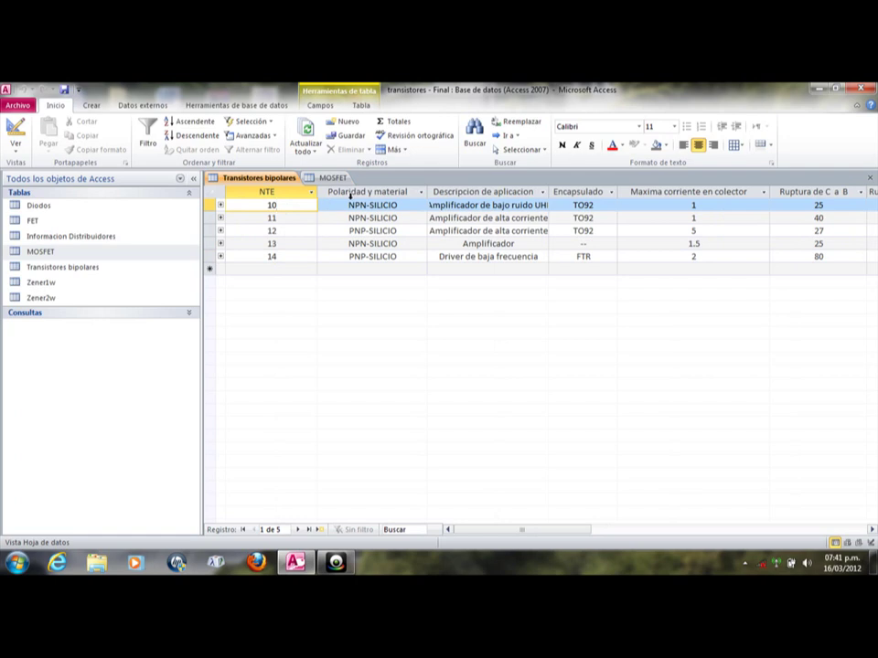
pyautogui.click(362, 192)
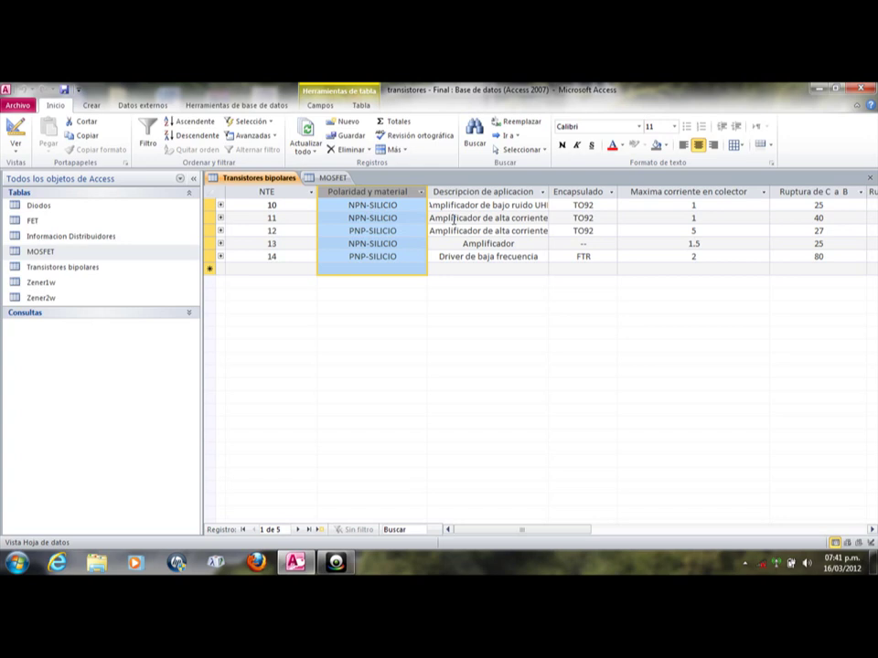
pyautogui.click(480, 205)
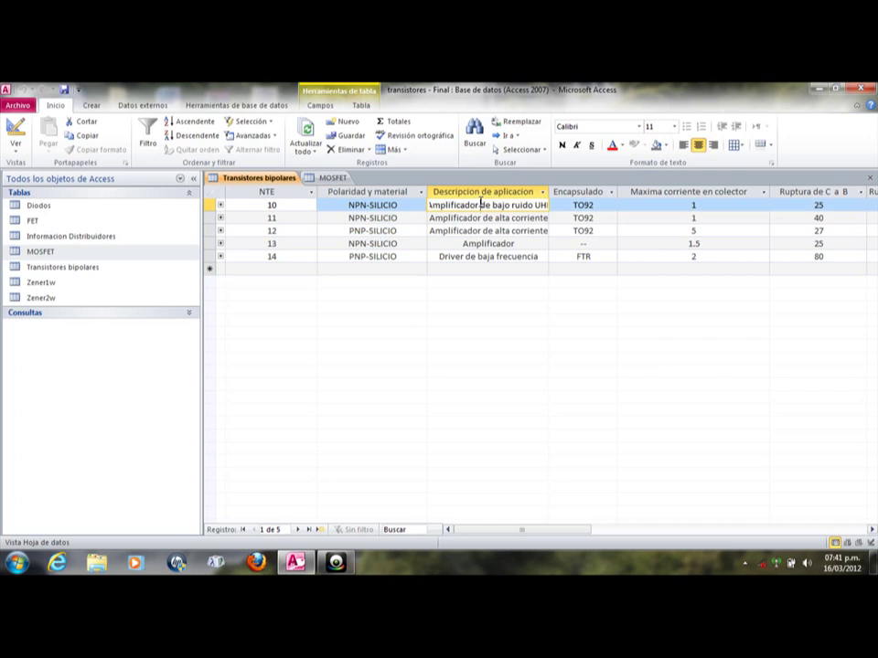
pyautogui.click(575, 205)
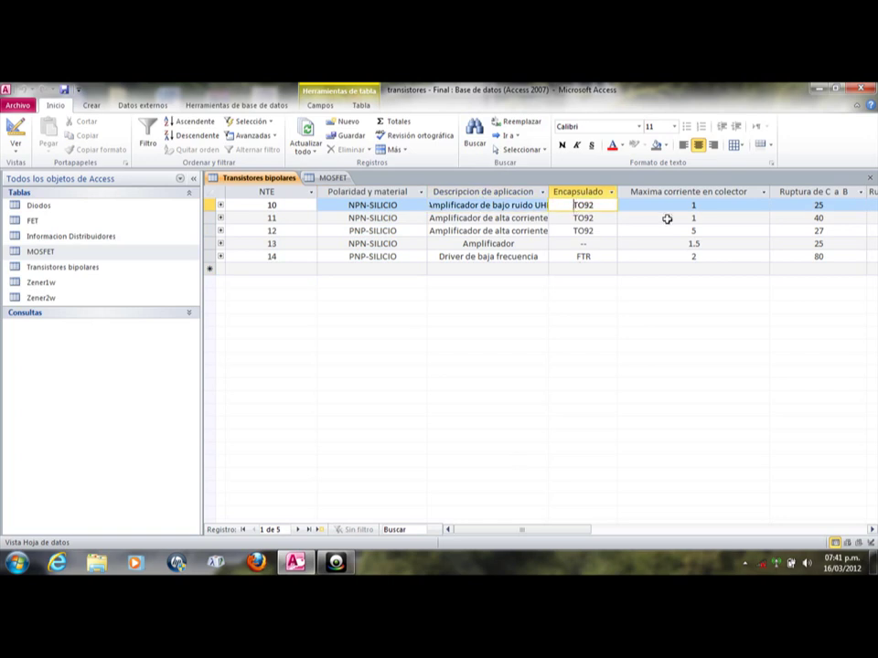
pyautogui.click(690, 190)
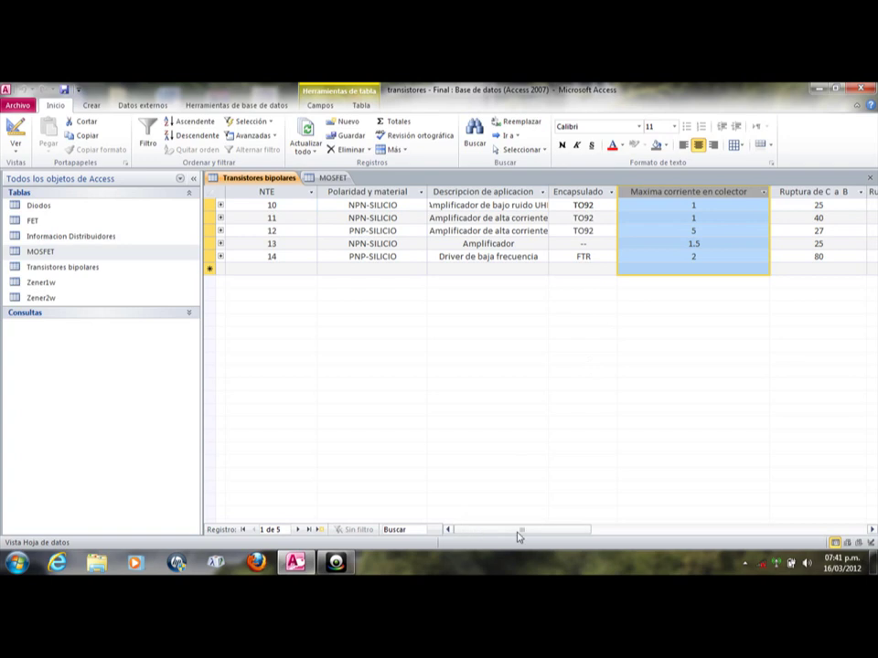
# Step: Review the first record's Disipacion max, Frecuencia tipica and Distribuidor fields in the Transistores bipolares table
pyautogui.moveTo(529, 535); pyautogui.dragTo(624, 523)
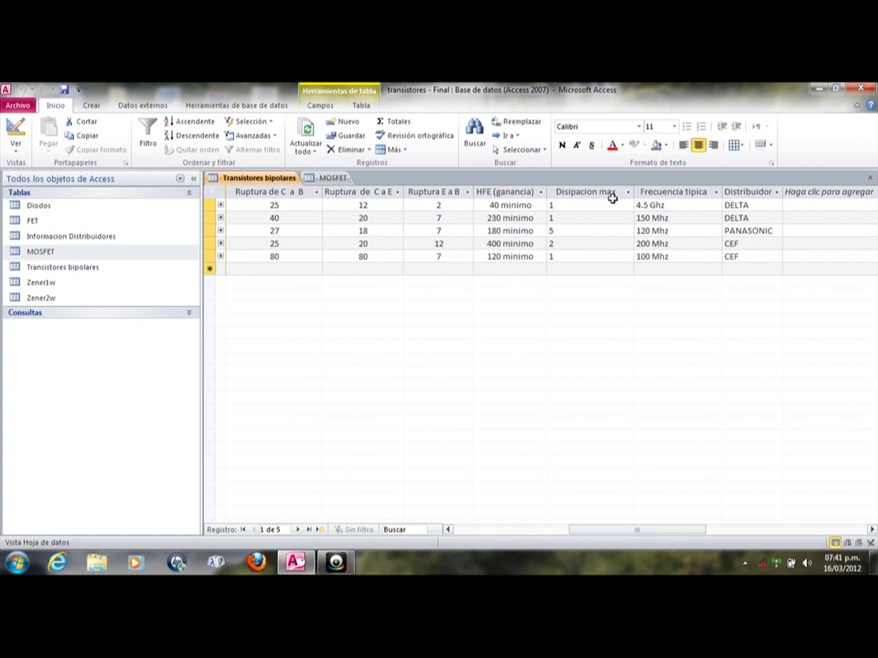
pyautogui.click(562, 201)
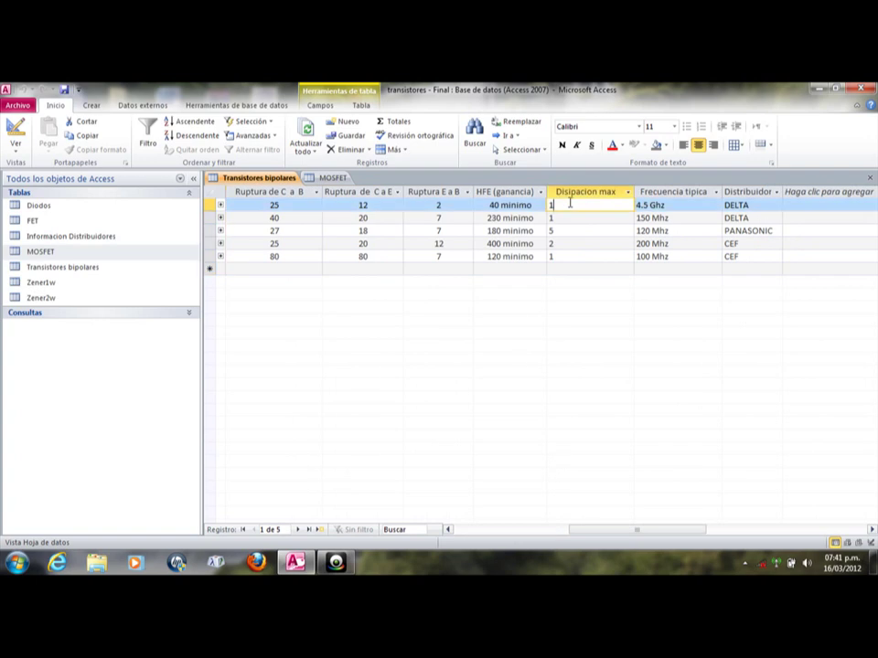
pyautogui.click(670, 204)
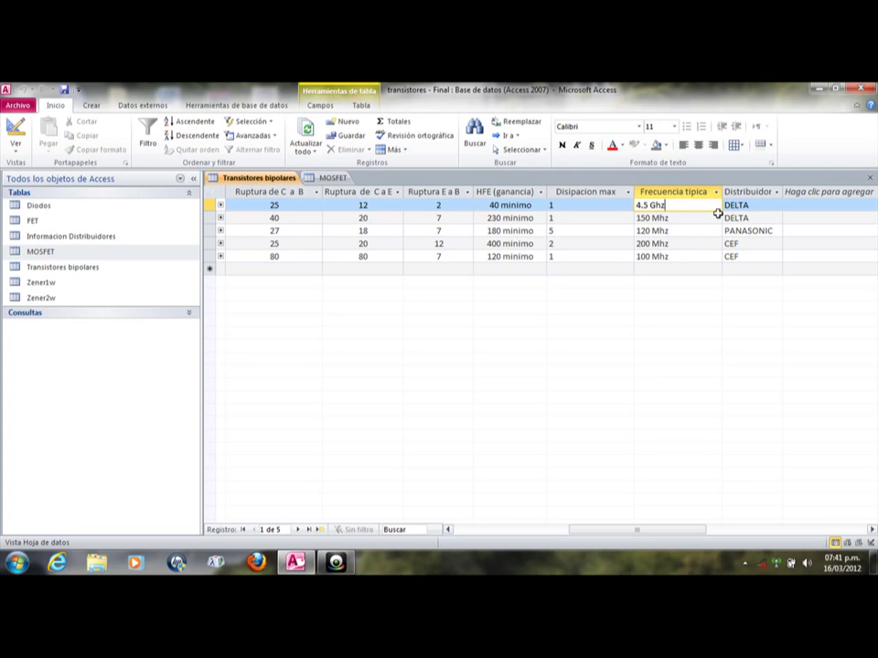
pyautogui.click(754, 206)
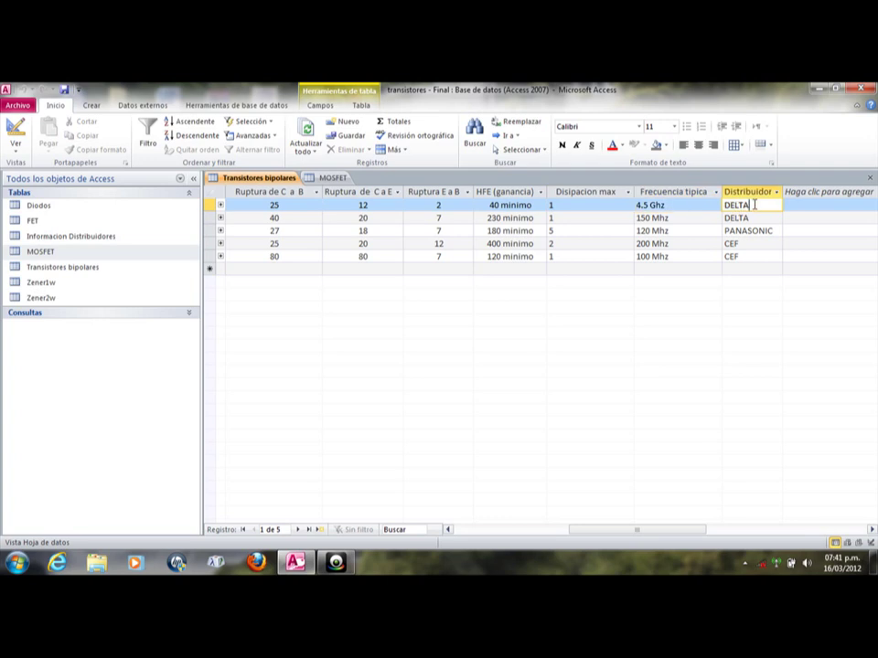
# Step: Check the Distribuidor entries of the second through last records in the Transistores bipolares table
pyautogui.click(753, 217)
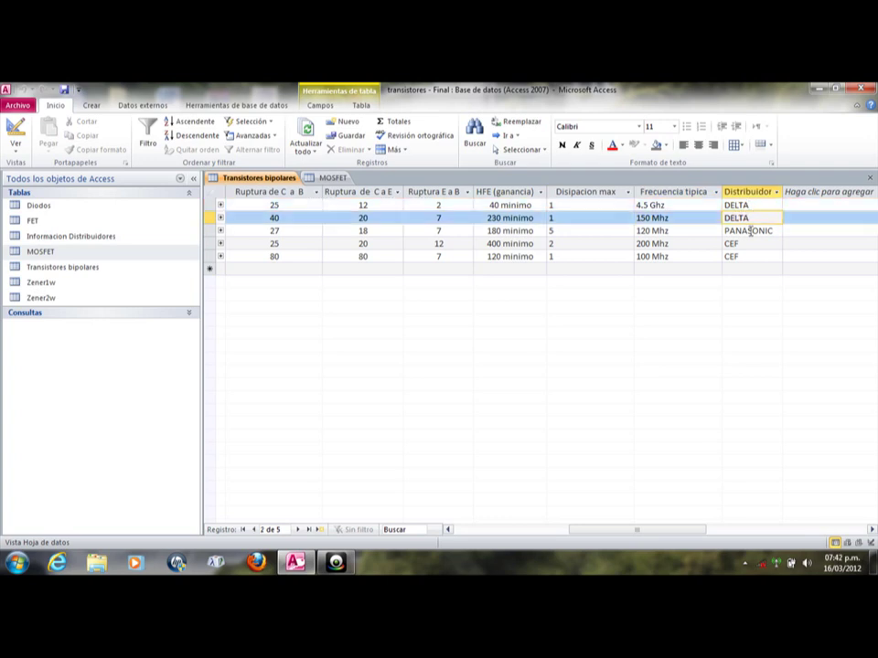
pyautogui.click(748, 230)
pyautogui.click(748, 243)
pyautogui.click(748, 256)
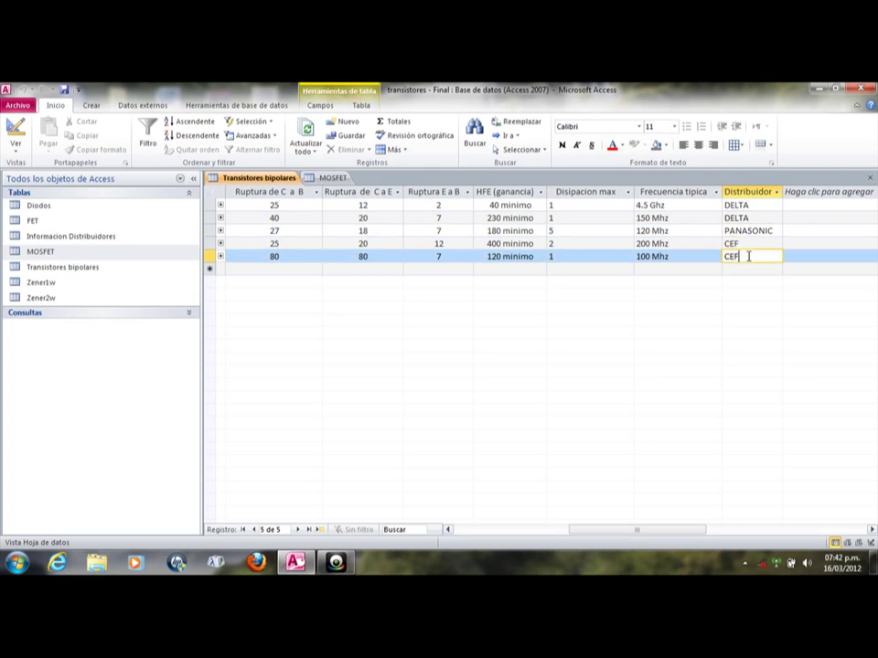
# Step: Return to the MOSFET table and check the Distribuidor entries of its first, second, third and last records
pyautogui.click(329, 178)
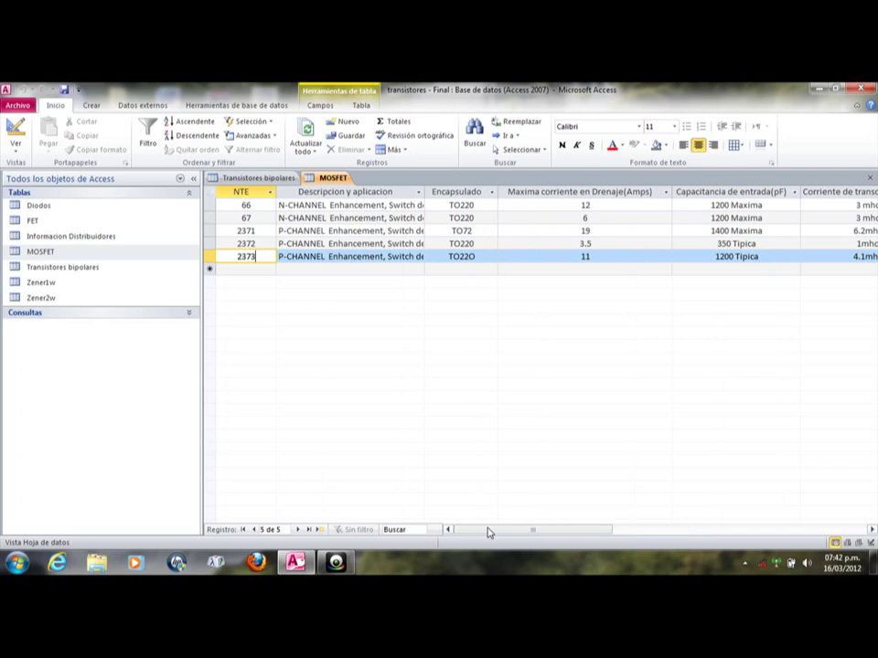
pyautogui.moveTo(488, 531); pyautogui.dragTo(593, 534)
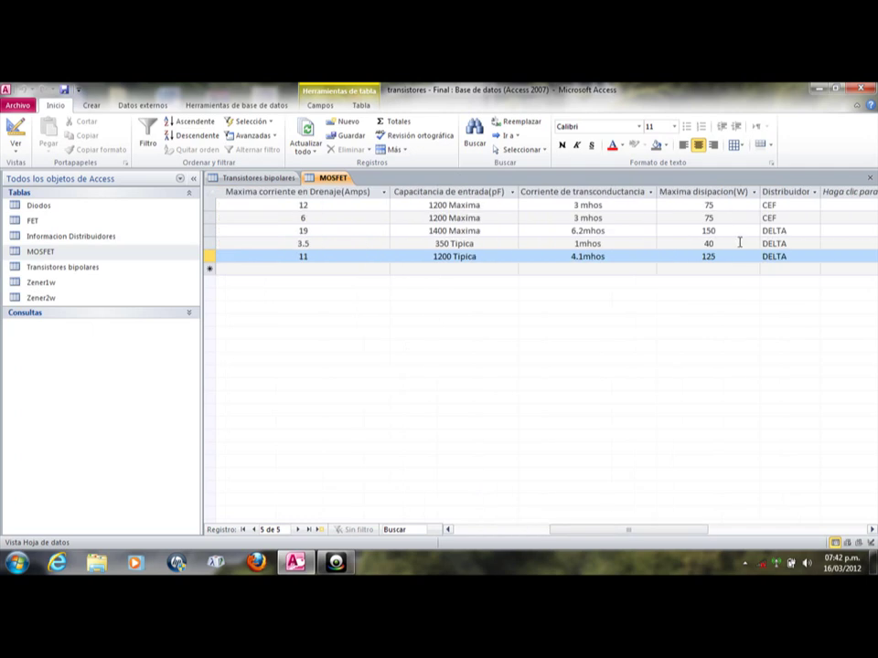
pyautogui.click(784, 206)
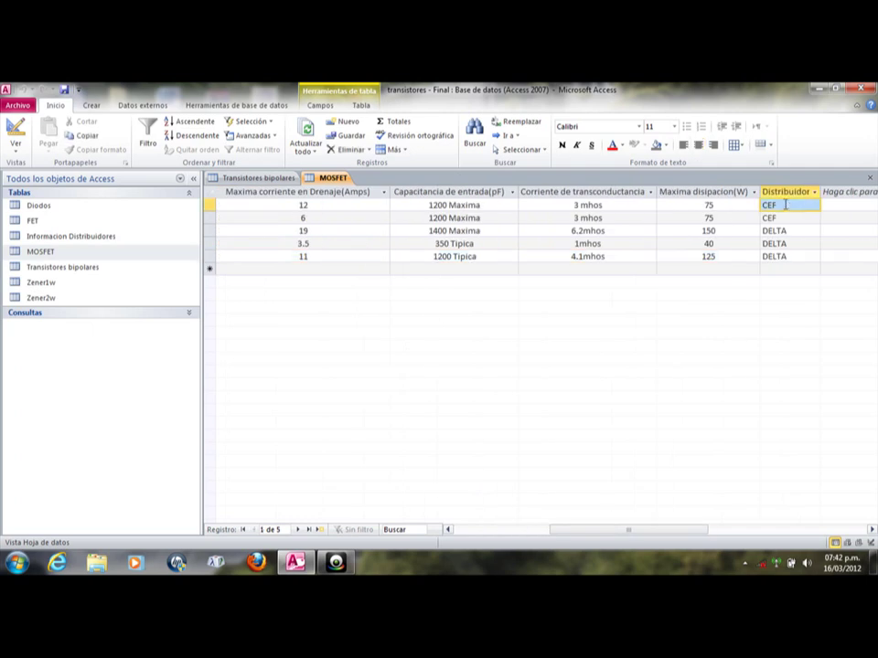
pyautogui.click(785, 218)
pyautogui.click(785, 231)
pyautogui.click(781, 256)
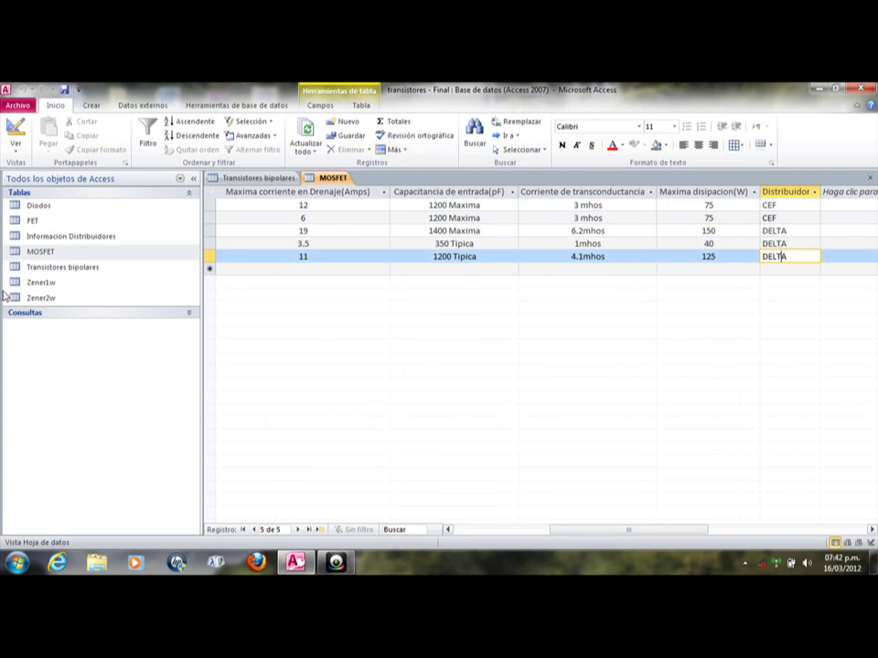
# Step: Open the Zener1w, Zener2w and Diodos tables to view their fields and records
pyautogui.doubleClick(50, 286)
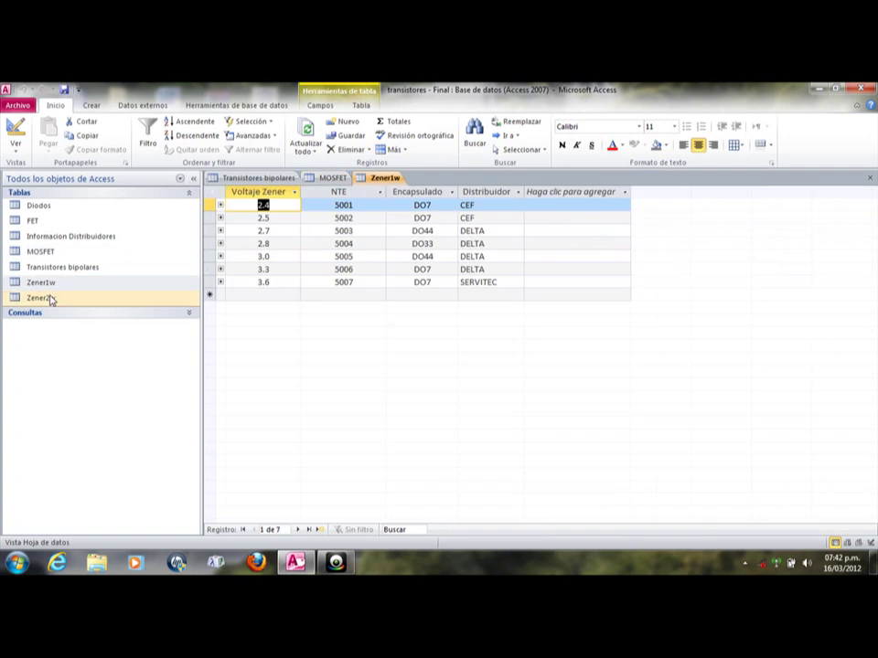
pyautogui.click(51, 298)
pyautogui.doubleClick(50, 298)
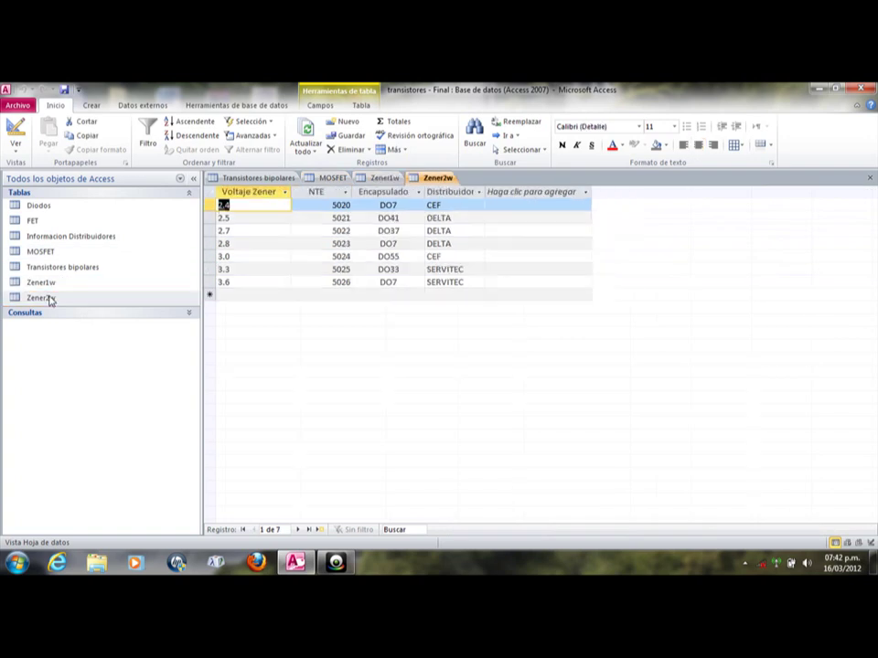
pyautogui.doubleClick(59, 206)
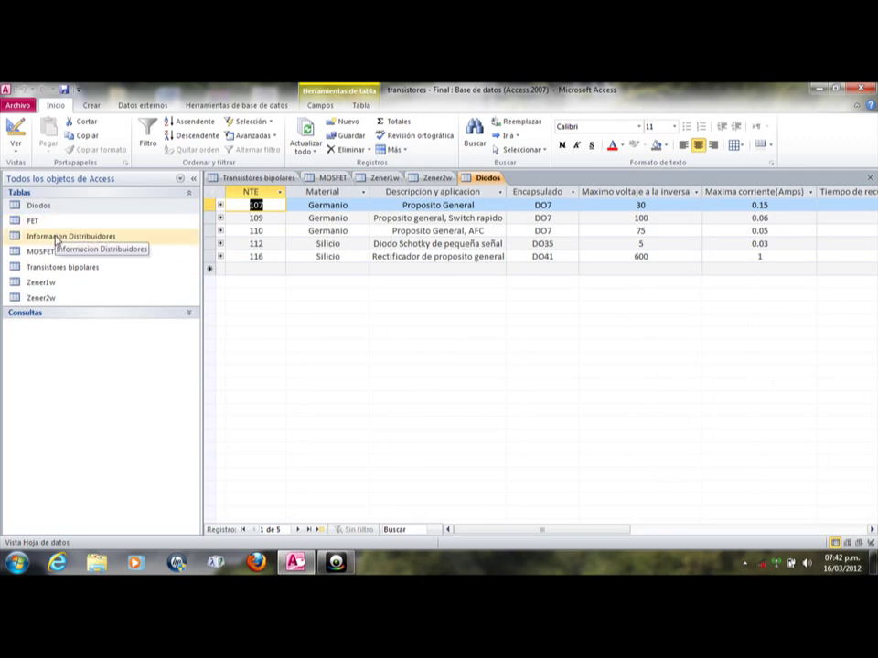
# Step: Open the Informacion Distribuidores table and review the NOMBRE, Direccion and Telefono fields of its first record
pyautogui.doubleClick(56, 238)
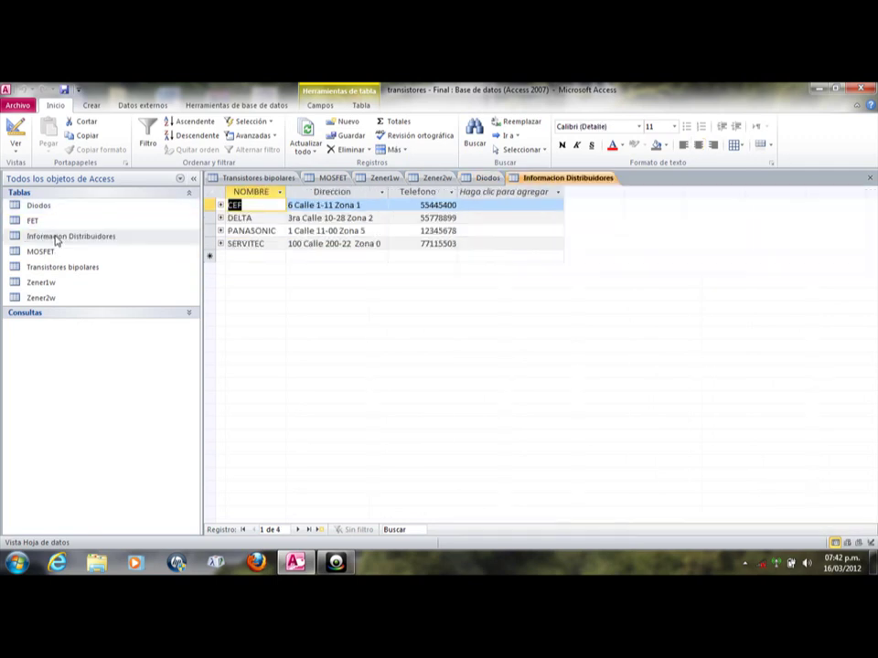
pyautogui.click(416, 231)
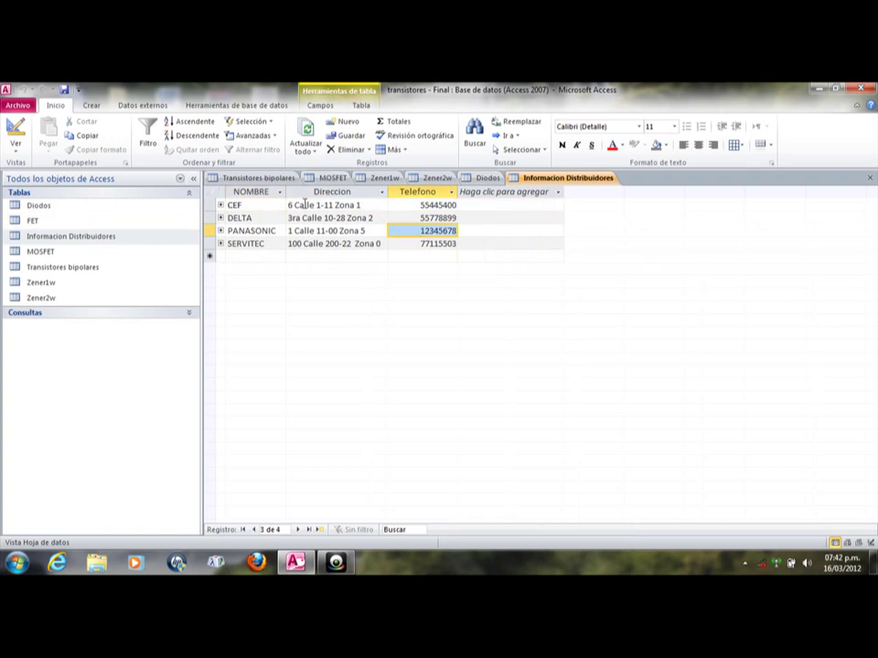
pyautogui.click(261, 205)
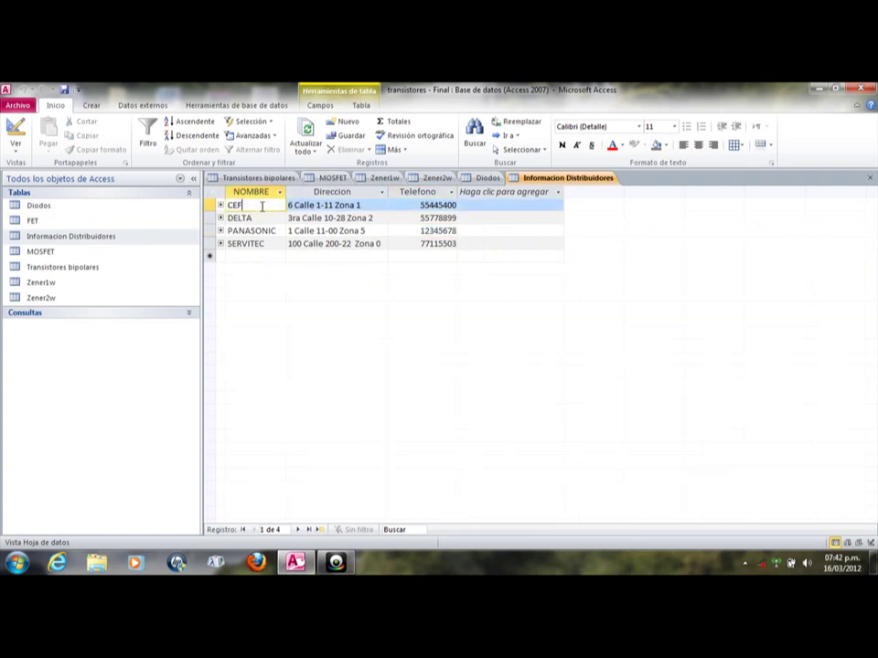
pyautogui.click(263, 192)
pyautogui.click(297, 205)
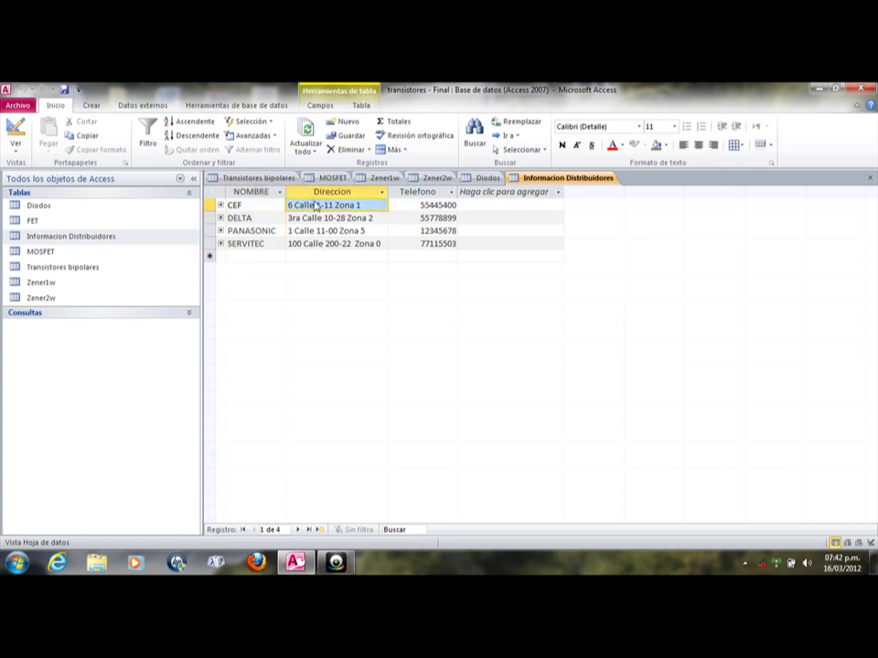
pyautogui.click(398, 205)
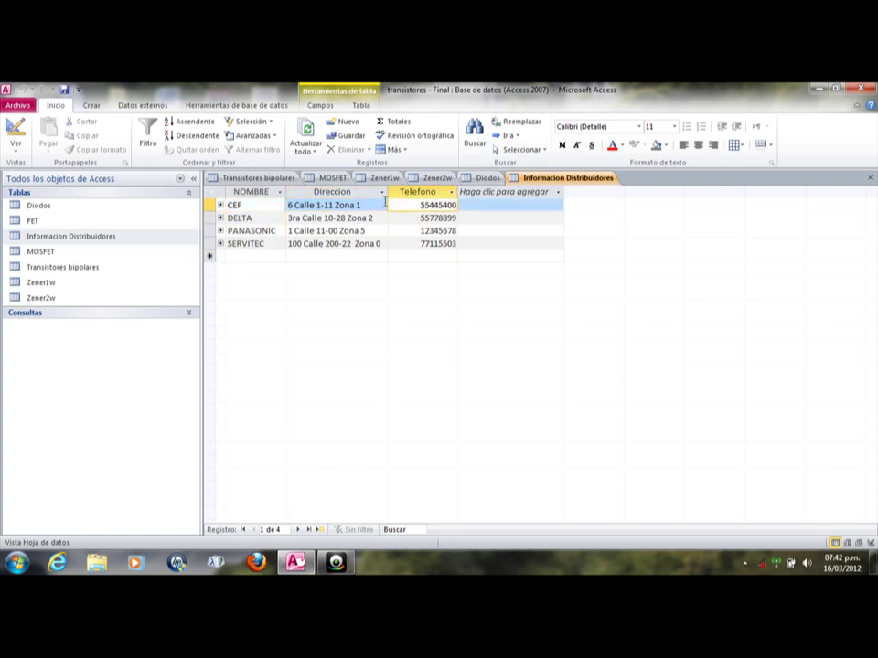
# Step: Look through all the open tables from Transistores bipolares to Informacion Distribuidores, and return to Diodos
pyautogui.click(256, 178)
pyautogui.click(334, 178)
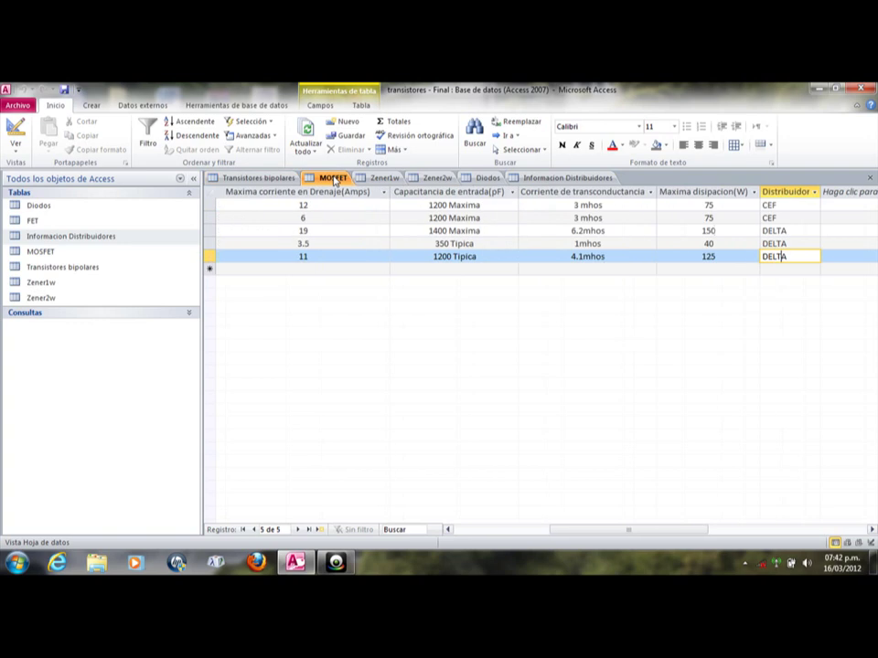
pyautogui.click(384, 178)
pyautogui.click(437, 178)
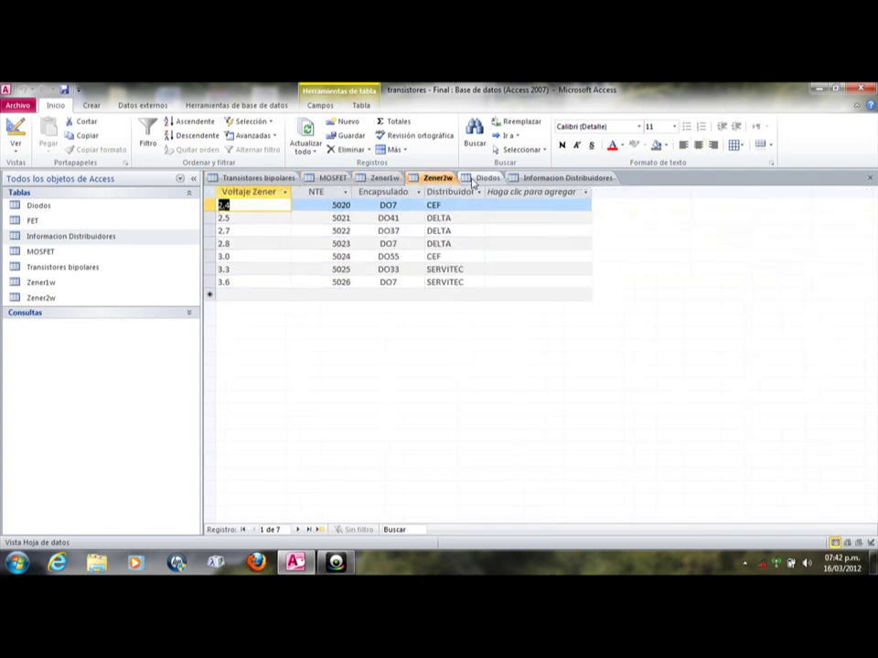
pyautogui.click(475, 178)
pyautogui.click(569, 178)
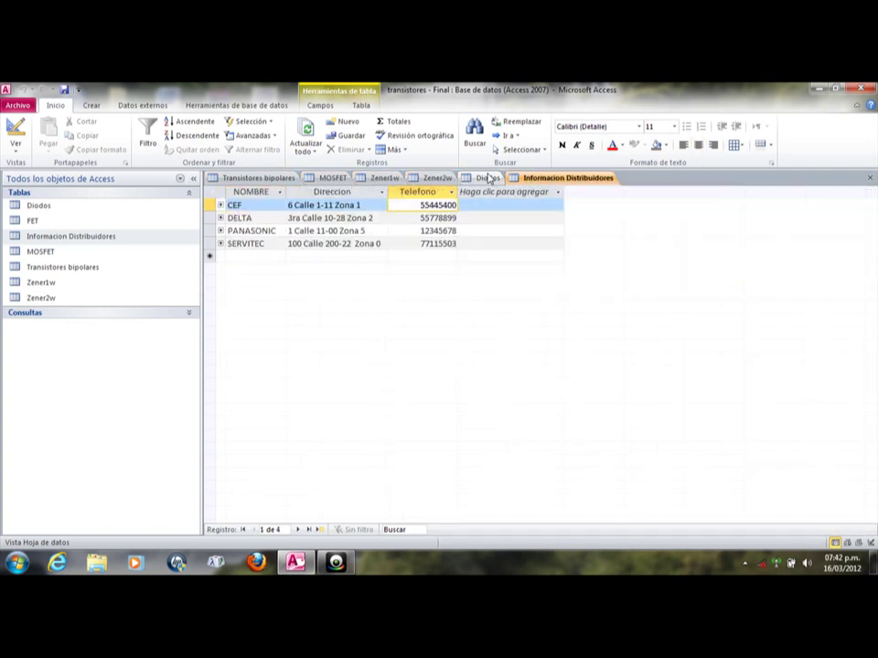
pyautogui.click(486, 179)
# Step: Switch to the Zener2w table and review the NTE number of every record
pyautogui.click(440, 178)
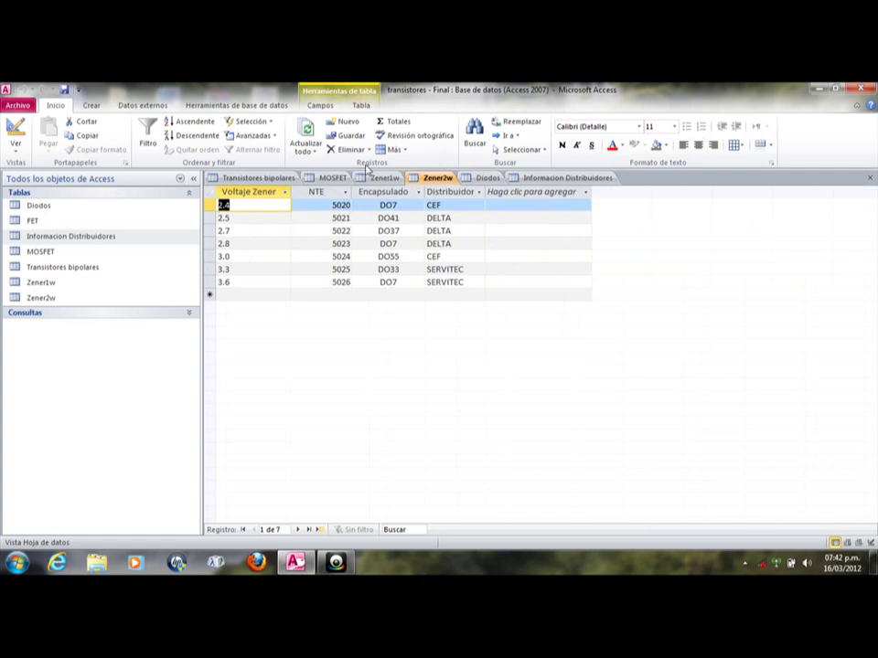
pyautogui.click(319, 192)
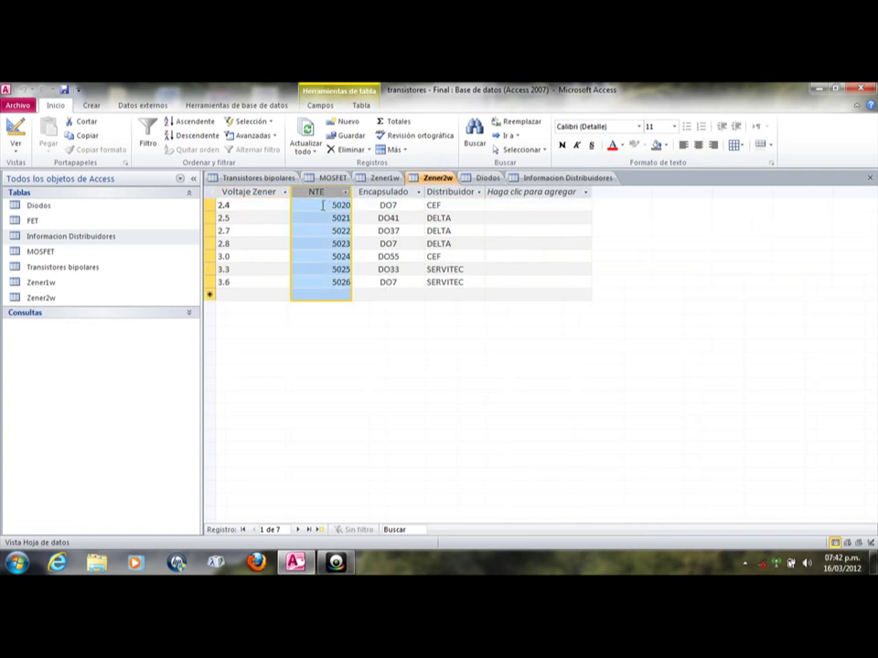
pyautogui.click(323, 204)
pyautogui.click(321, 218)
pyautogui.click(320, 231)
pyautogui.click(320, 244)
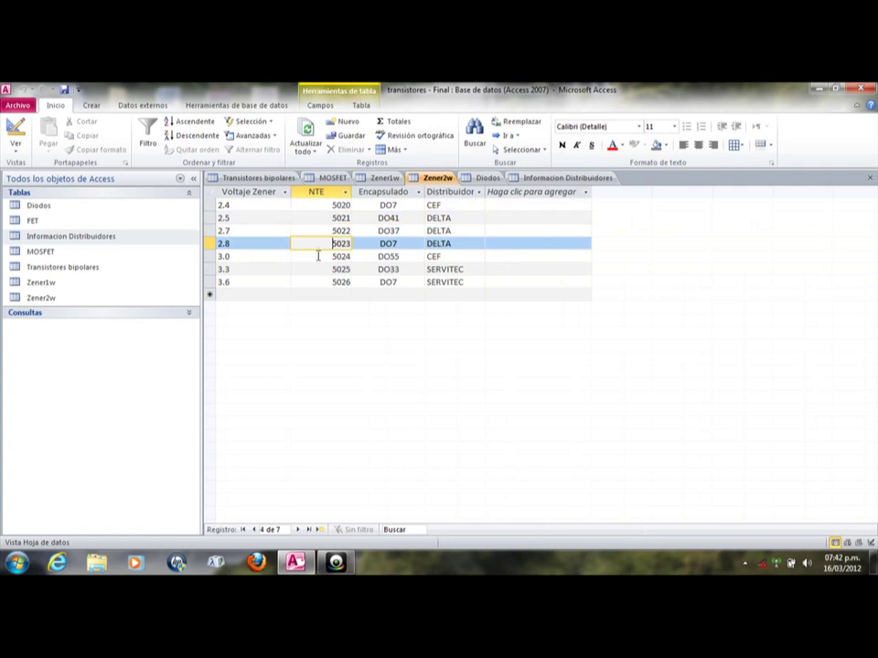
pyautogui.click(317, 257)
pyautogui.click(317, 270)
pyautogui.click(316, 281)
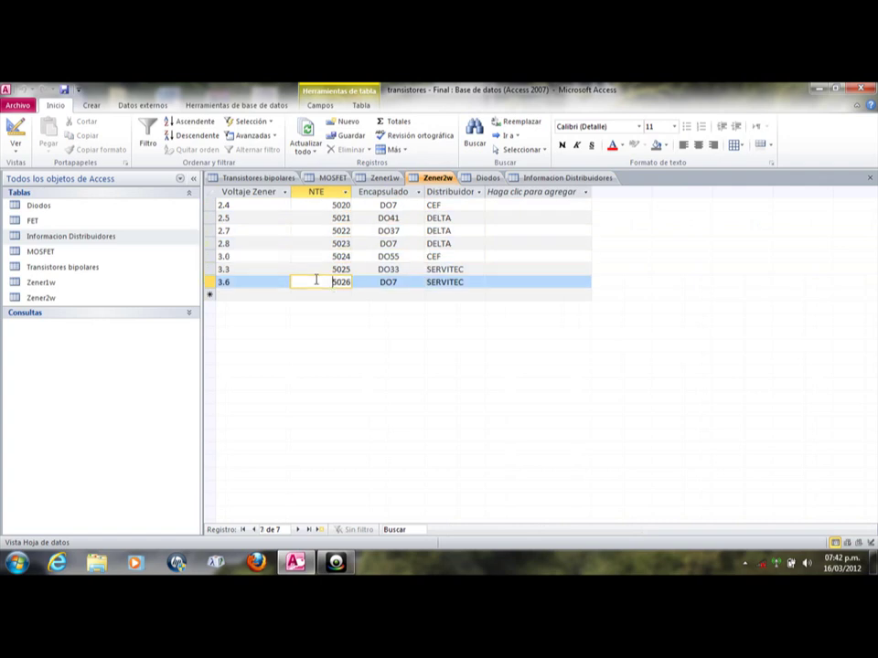
# Step: Review the Encapsulado entries of the sixth up to the third record in the Zener2w table
pyautogui.click(384, 268)
pyautogui.click(386, 256)
pyautogui.click(386, 243)
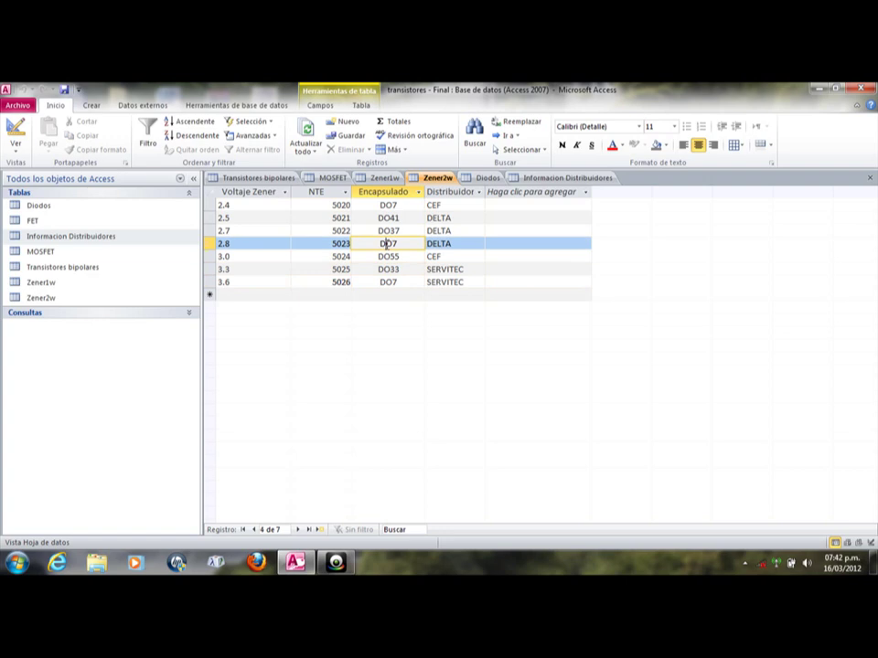
pyautogui.click(385, 231)
# Step: Open the database's relationships diagram and view the layout of its linked tables
pyautogui.click(91, 106)
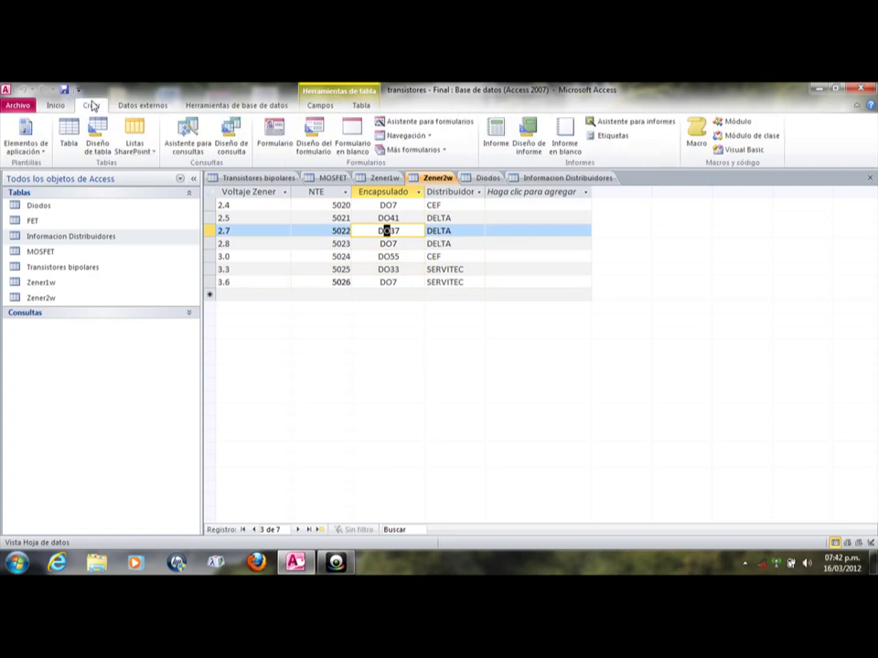
pyautogui.click(197, 107)
pyautogui.click(155, 133)
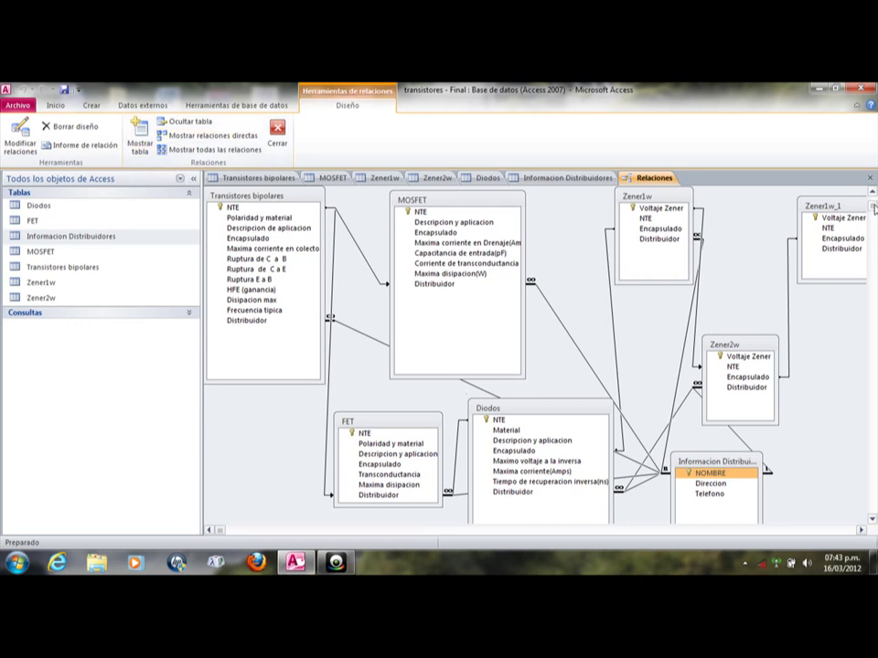
pyautogui.scroll(-1, 873, 217)
pyautogui.scroll(1, 873, 217)
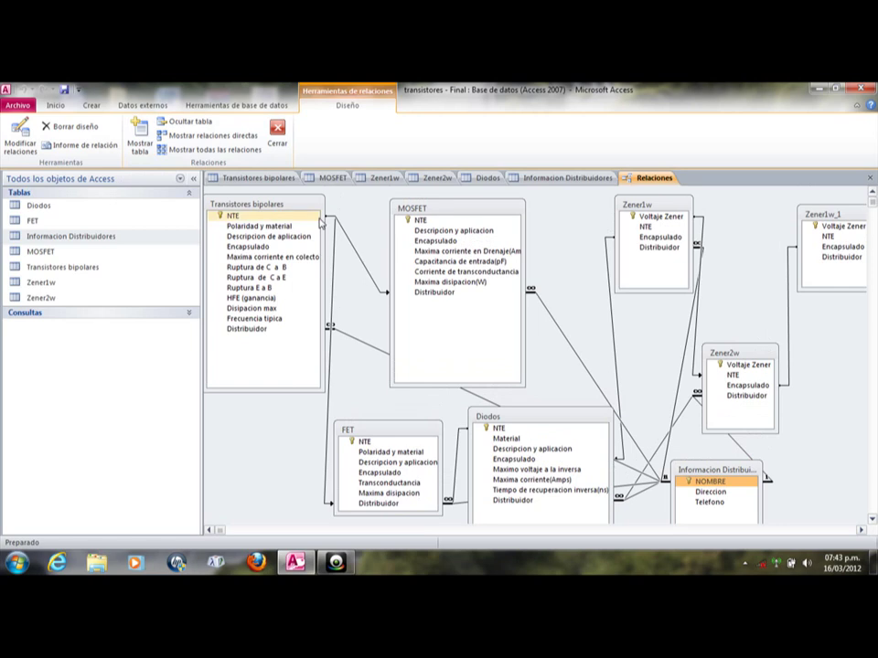
# Step: Examine the primary key fields of the Transistores bipolares, MOSFET, Zener1w and Diodos tables in the relationships diagram
pyautogui.moveTo(448, 293); pyautogui.dragTo(258, 231)
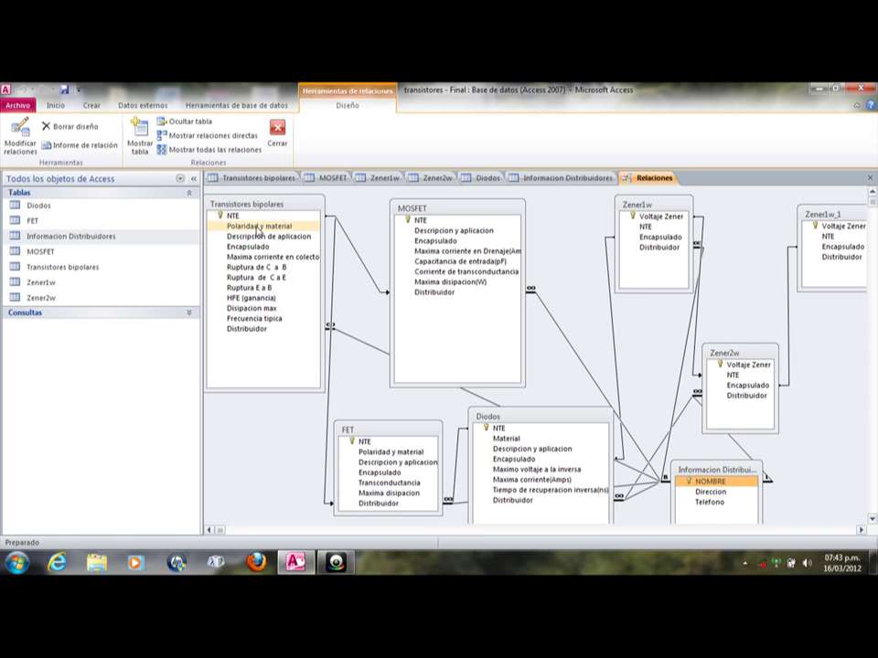
pyautogui.moveTo(259, 231); pyautogui.dragTo(221, 219)
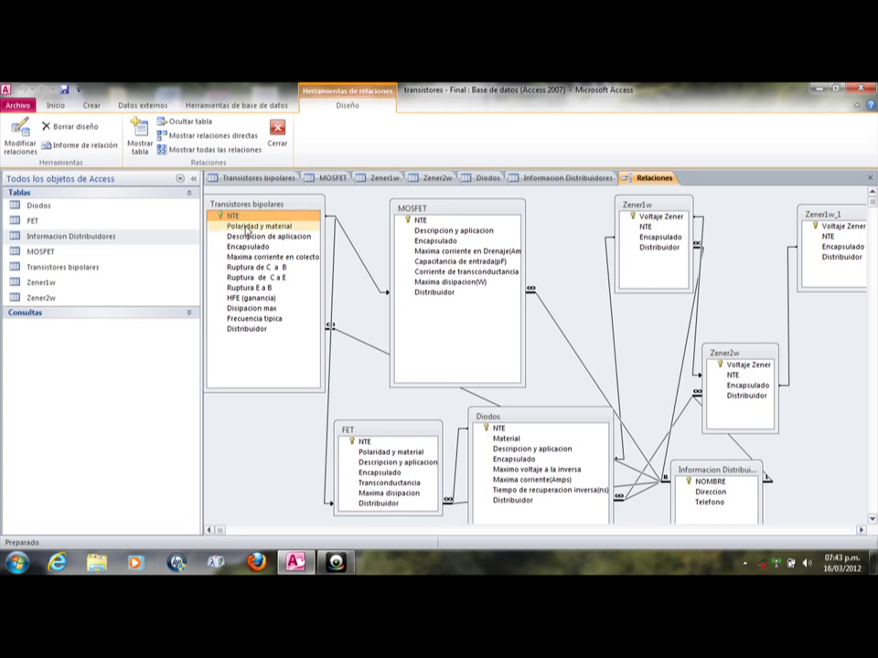
pyautogui.click(242, 218)
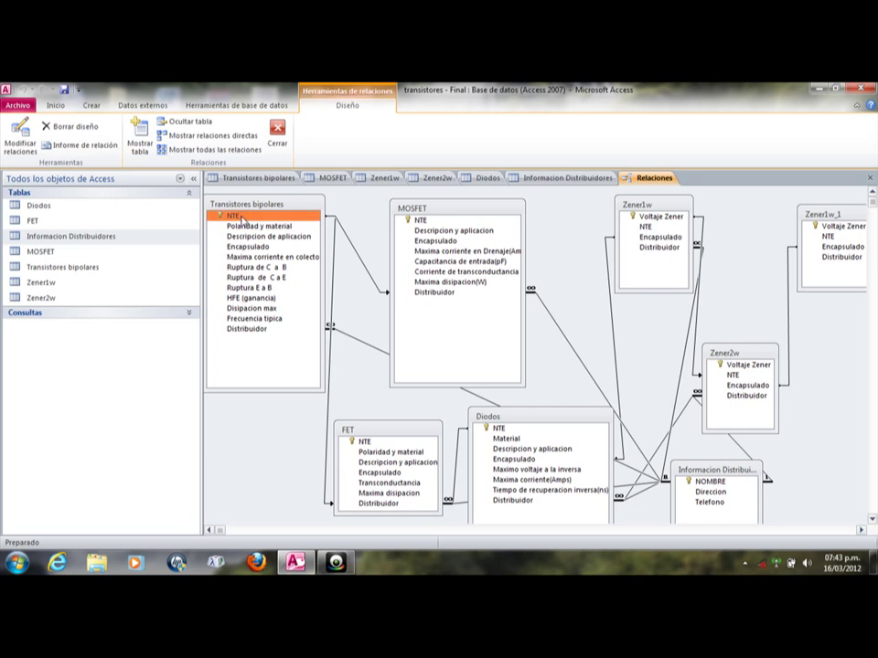
pyautogui.click(421, 221)
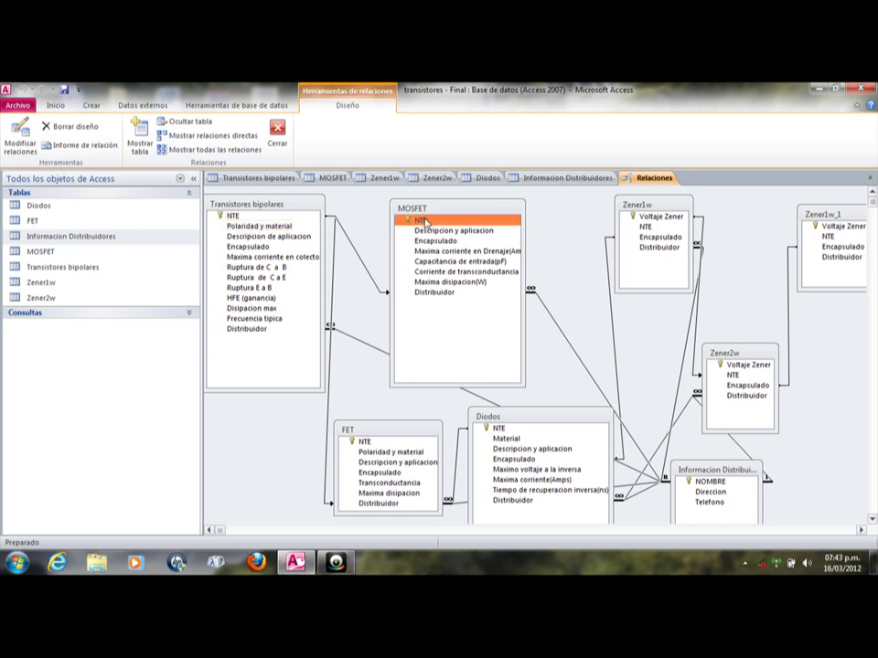
pyautogui.click(645, 217)
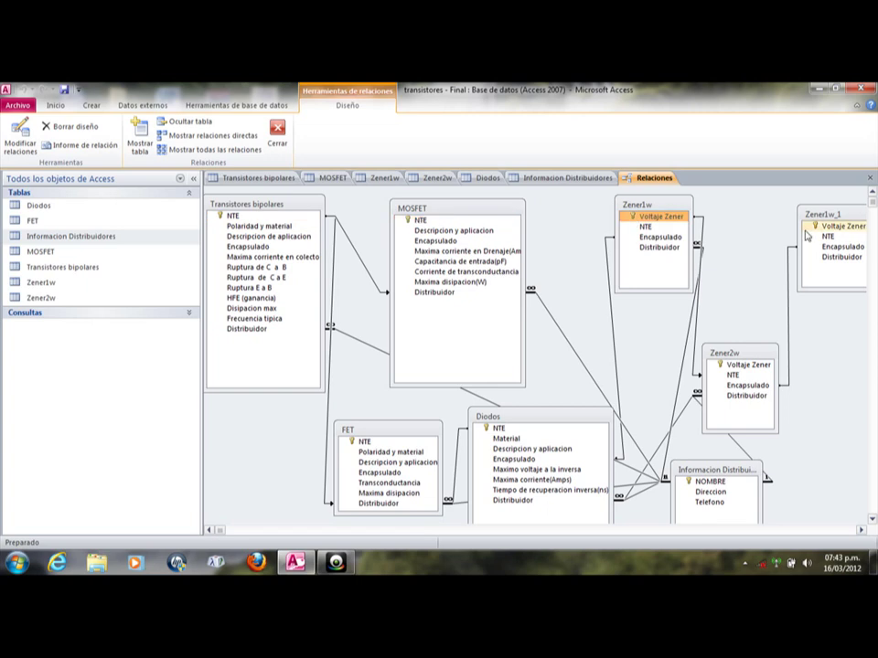
pyautogui.click(489, 430)
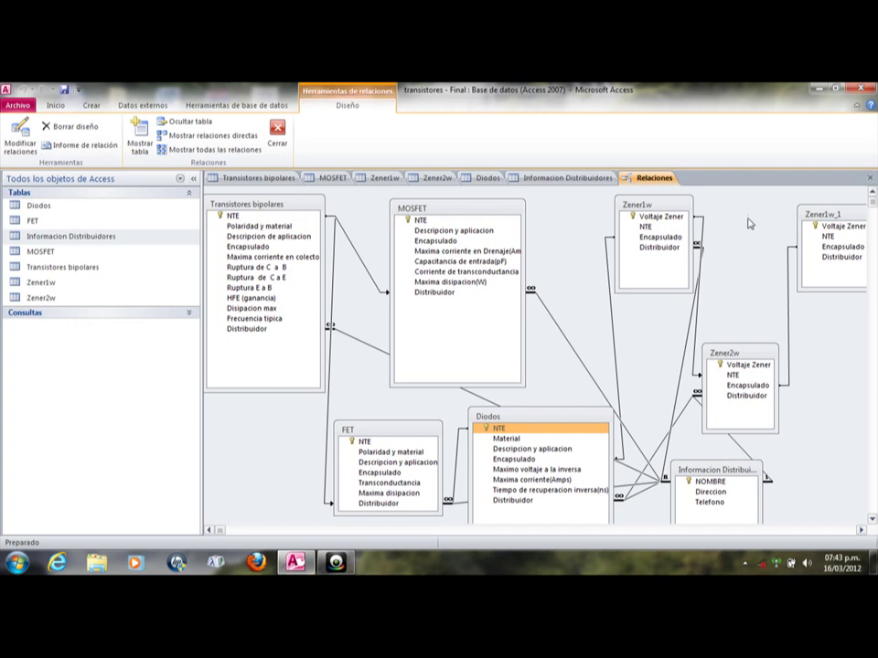
pyautogui.click(647, 218)
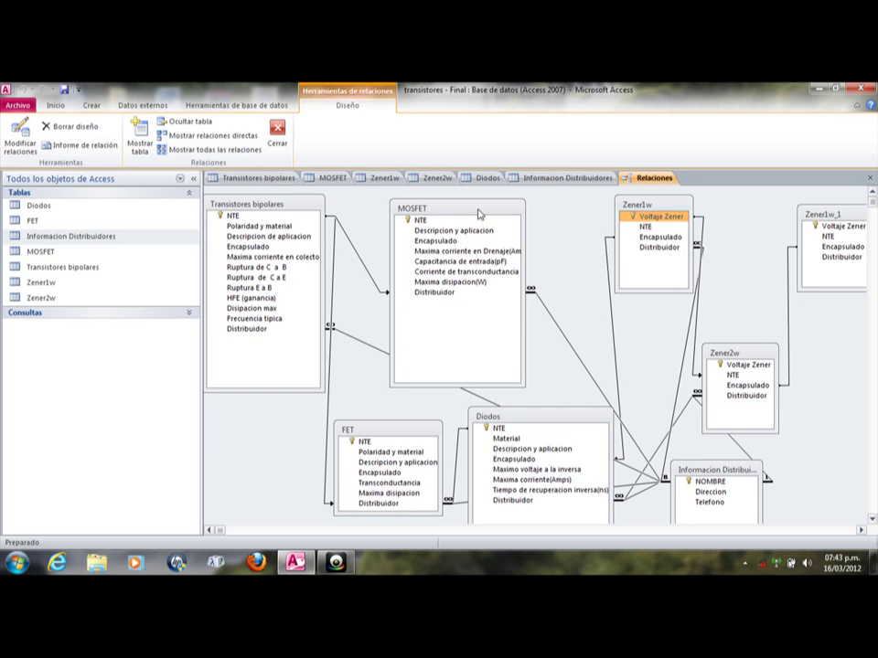
# Step: Trace the relationship from the NTE key of Transistores bipolares to the Distribuidor field of MOSFET
pyautogui.click(271, 217)
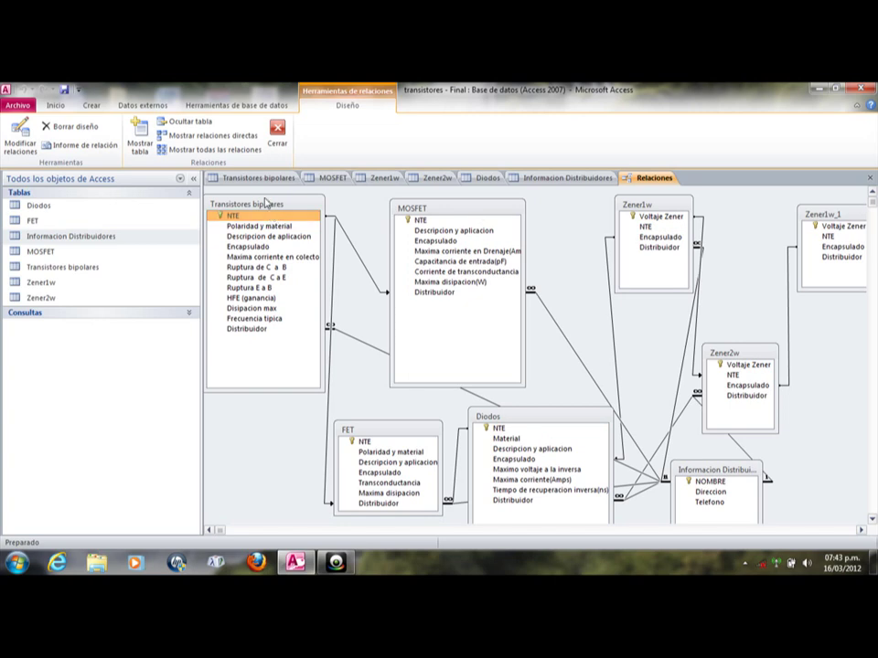
pyautogui.click(415, 294)
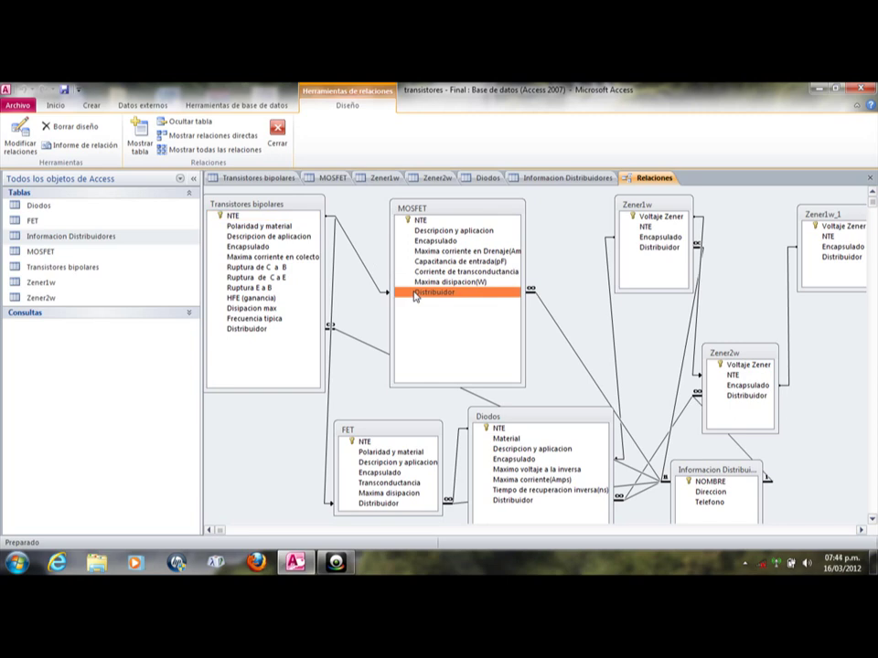
pyautogui.click(260, 217)
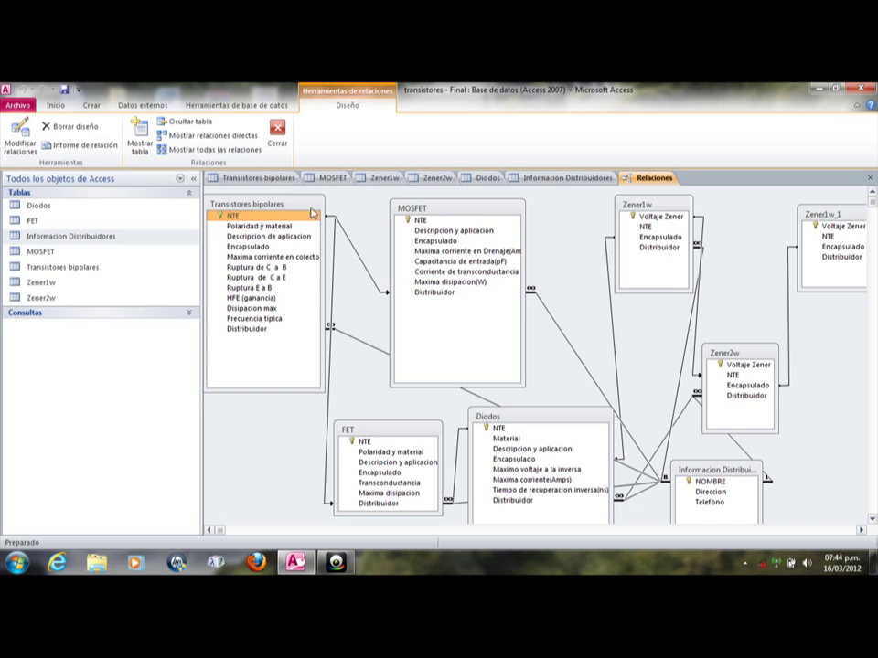
pyautogui.moveTo(311, 216); pyautogui.dragTo(404, 295)
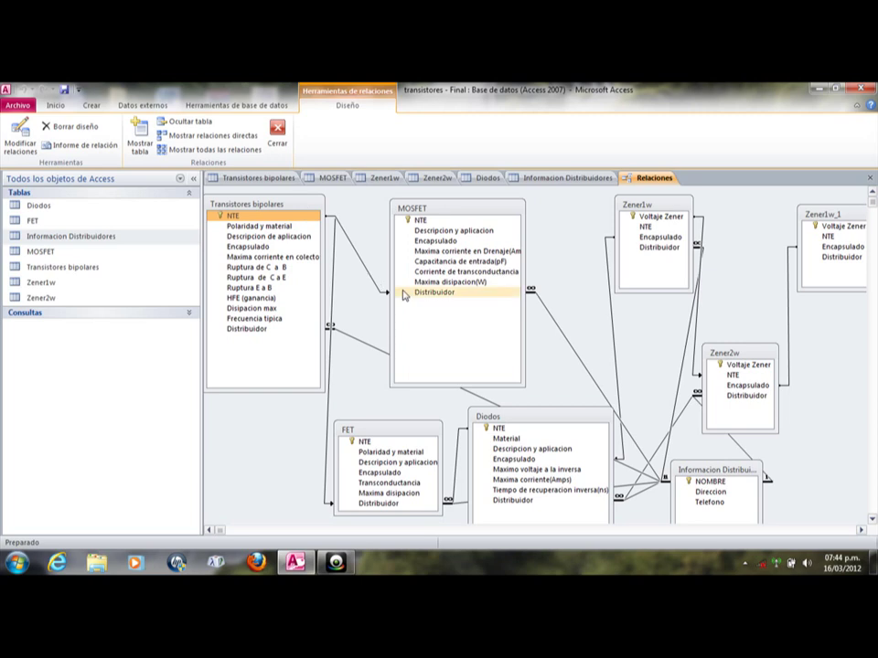
pyautogui.click(430, 210)
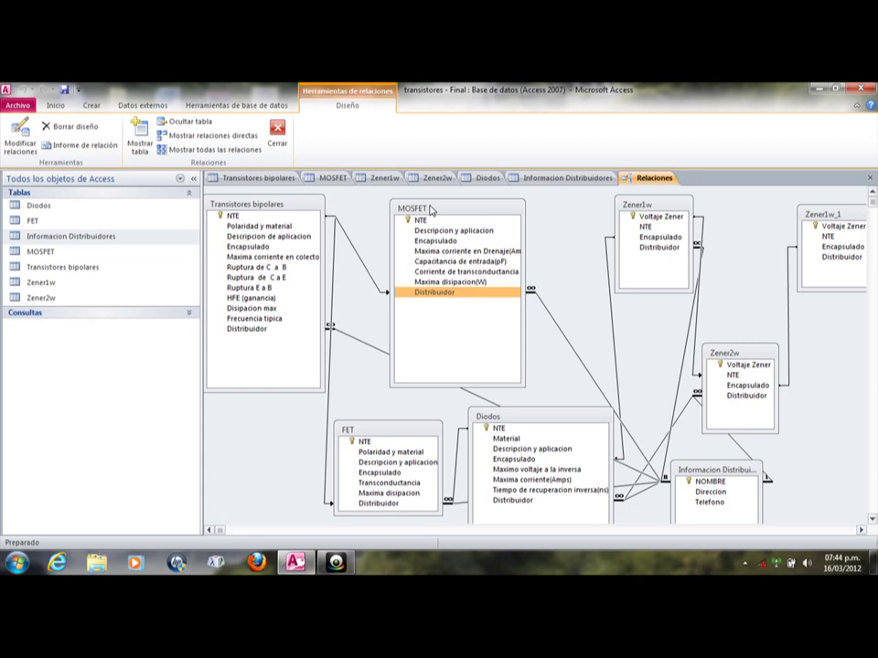
# Step: Compare the Distribuidor entries of the Transistores bipolares table with those of the MOSFET table, looking at the DELTA records
pyautogui.click(230, 215)
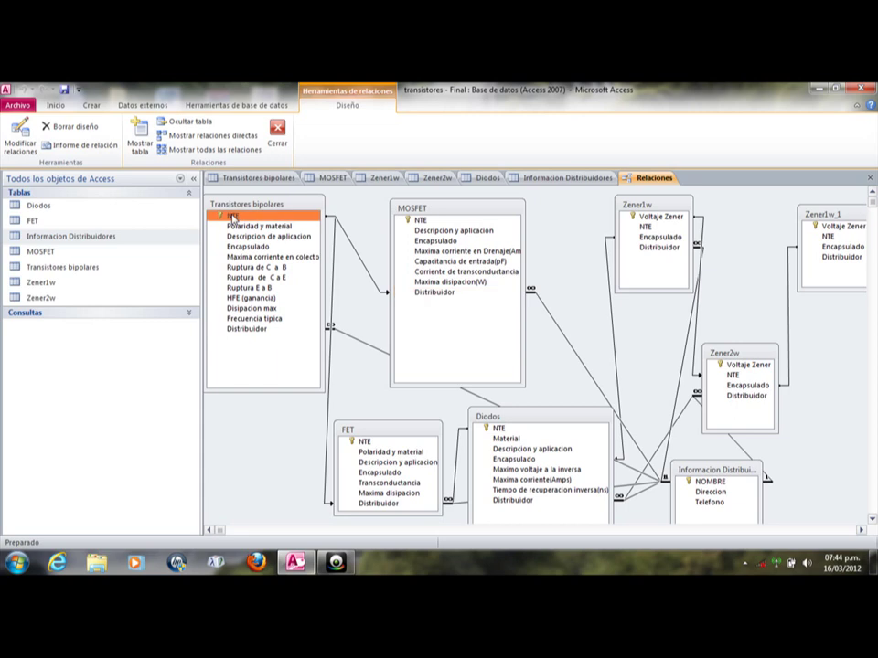
pyautogui.click(258, 177)
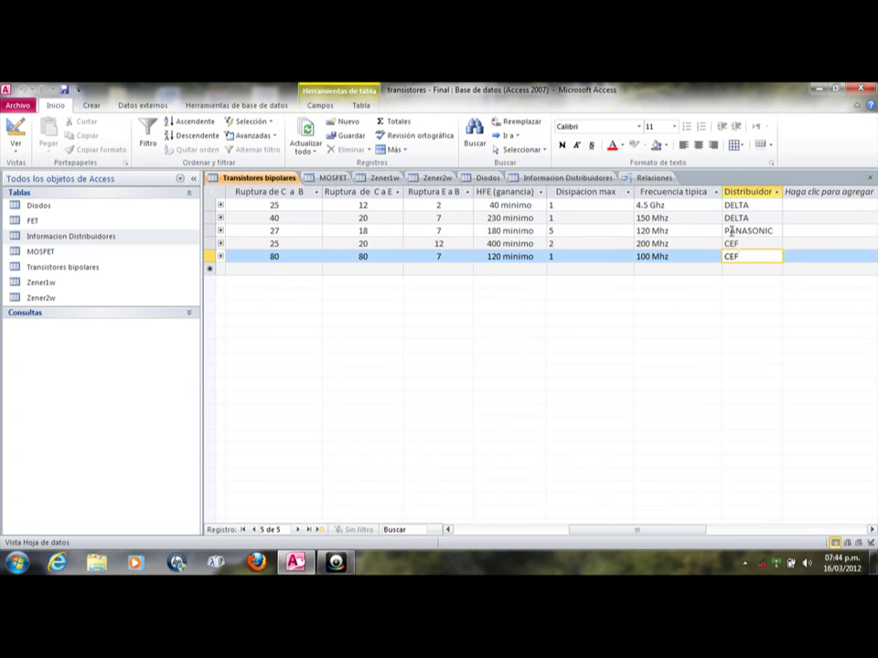
pyautogui.click(734, 206)
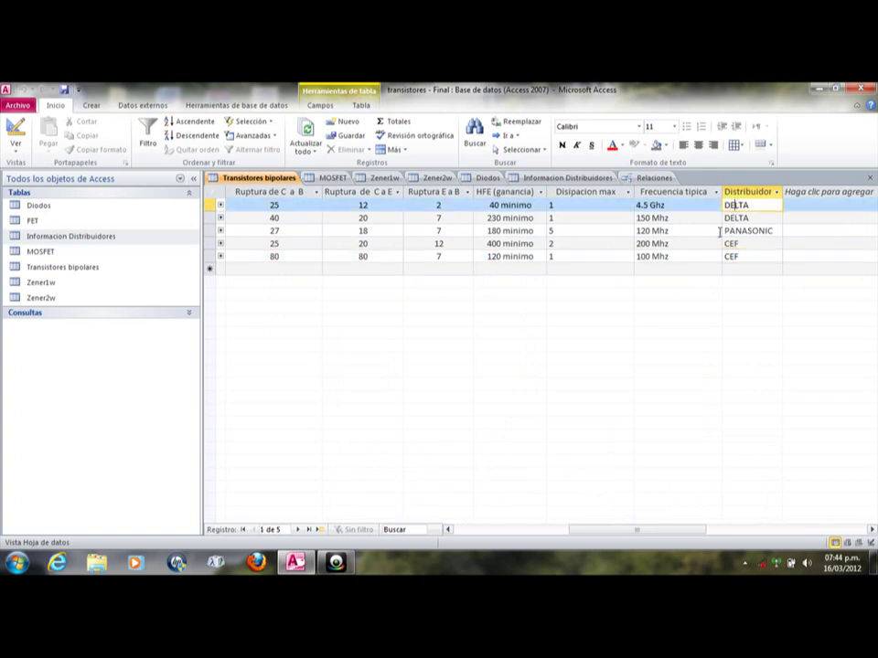
pyautogui.click(331, 177)
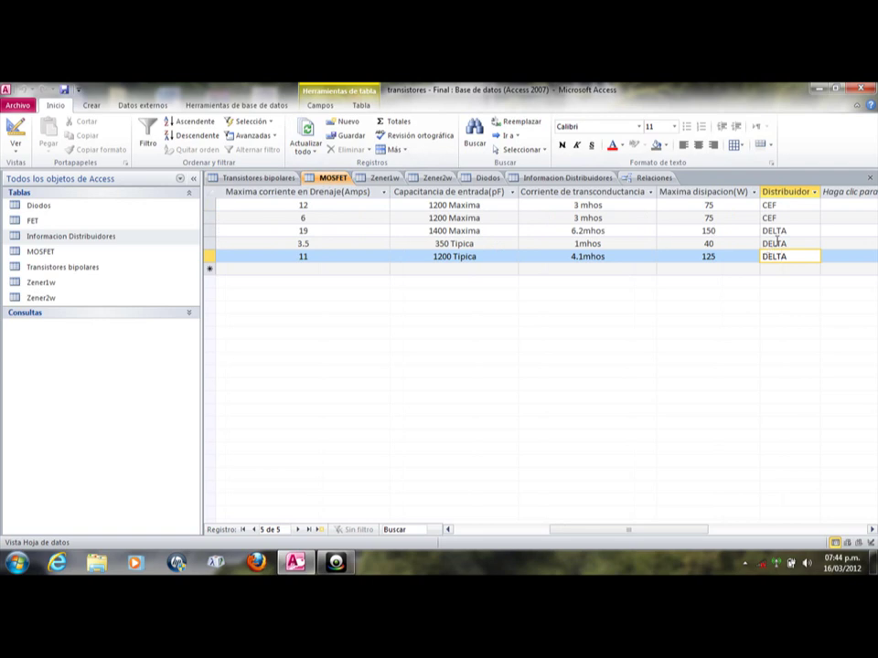
pyautogui.click(771, 244)
pyautogui.click(772, 256)
pyautogui.click(772, 244)
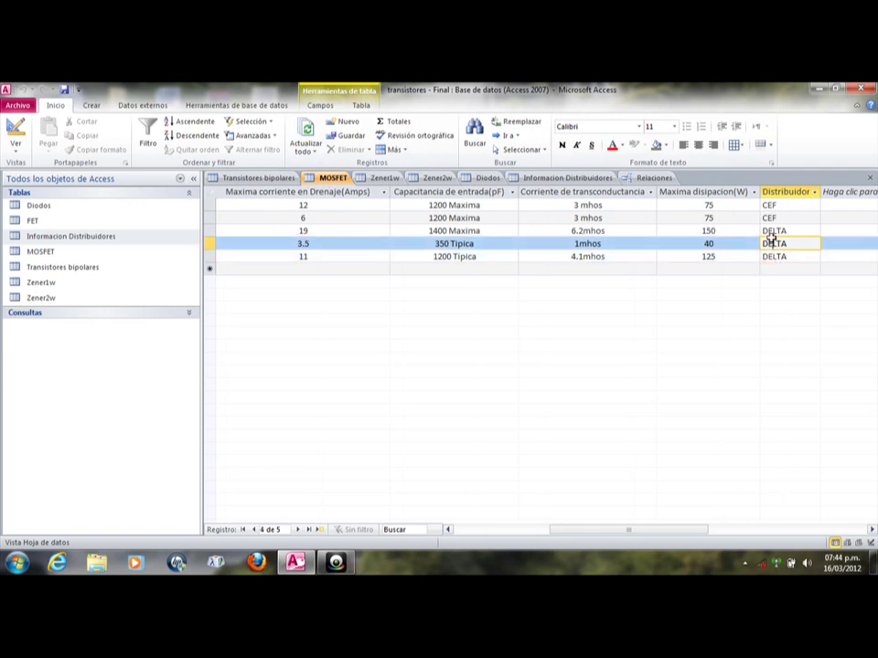
pyautogui.click(772, 232)
pyautogui.click(251, 189)
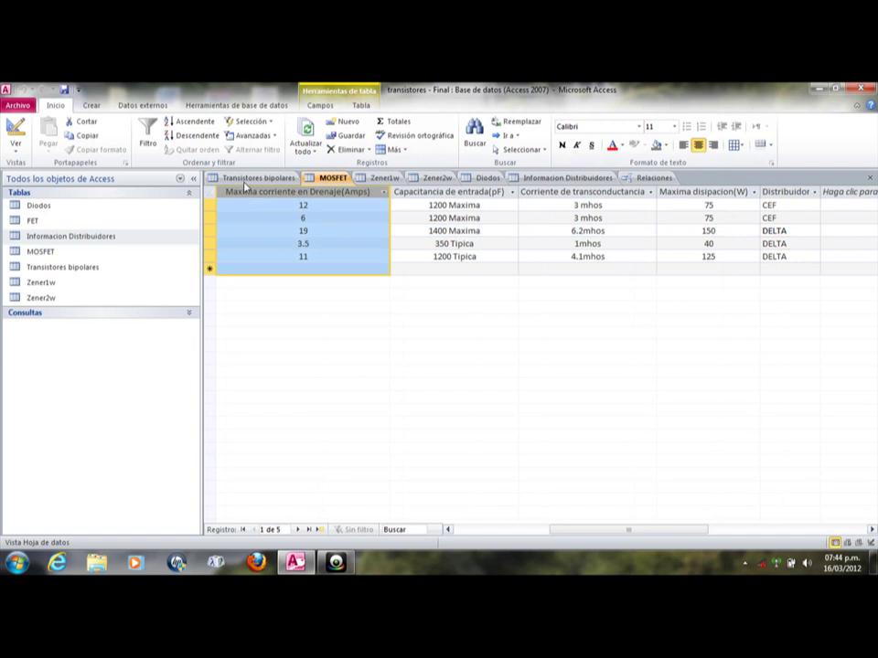
pyautogui.click(252, 179)
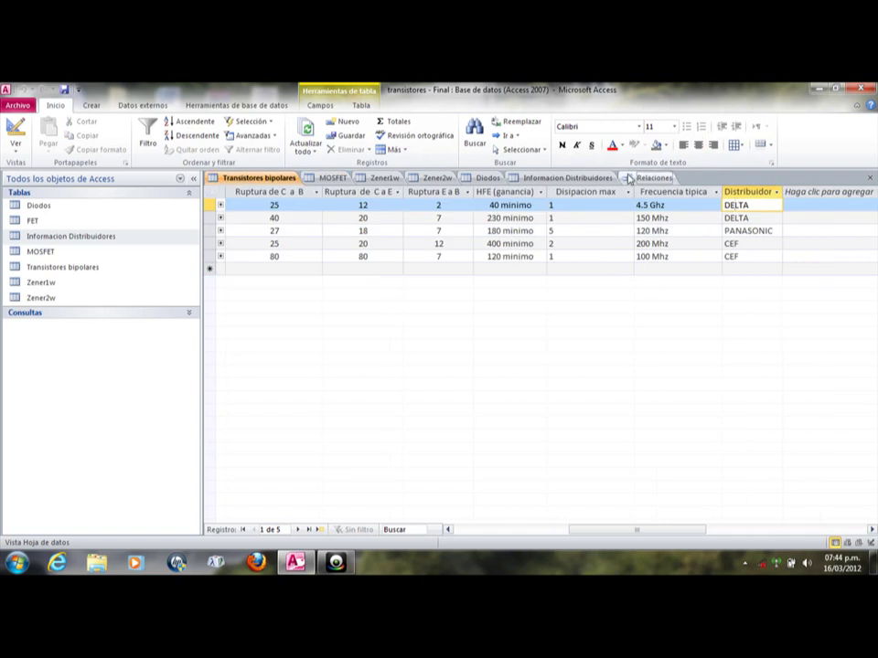
# Step: Return to the relationships diagram and trace the link between the Informacion Distribuidores NOMBRE key and the MOSFET Distribuidor field
pyautogui.click(654, 177)
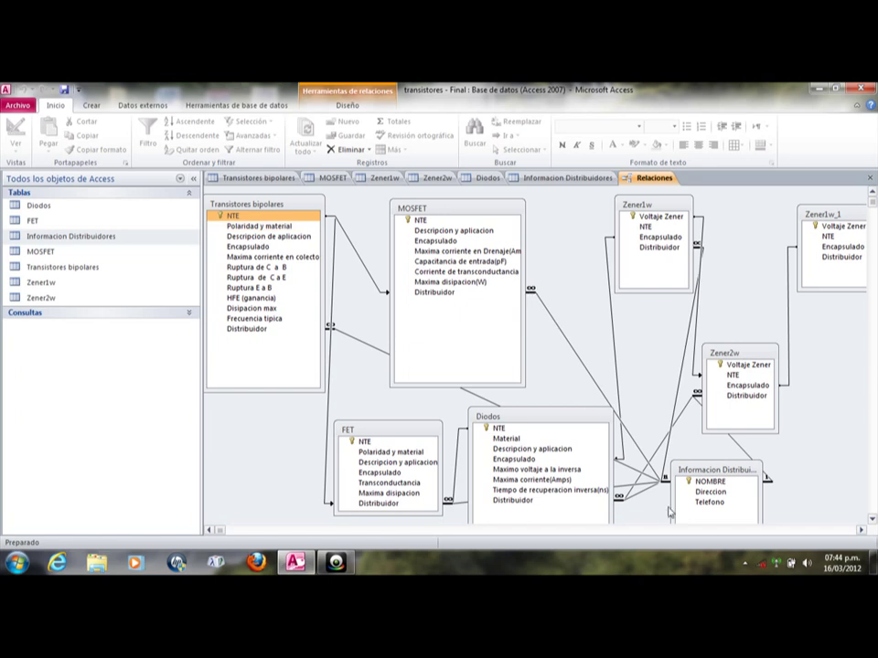
pyautogui.click(699, 482)
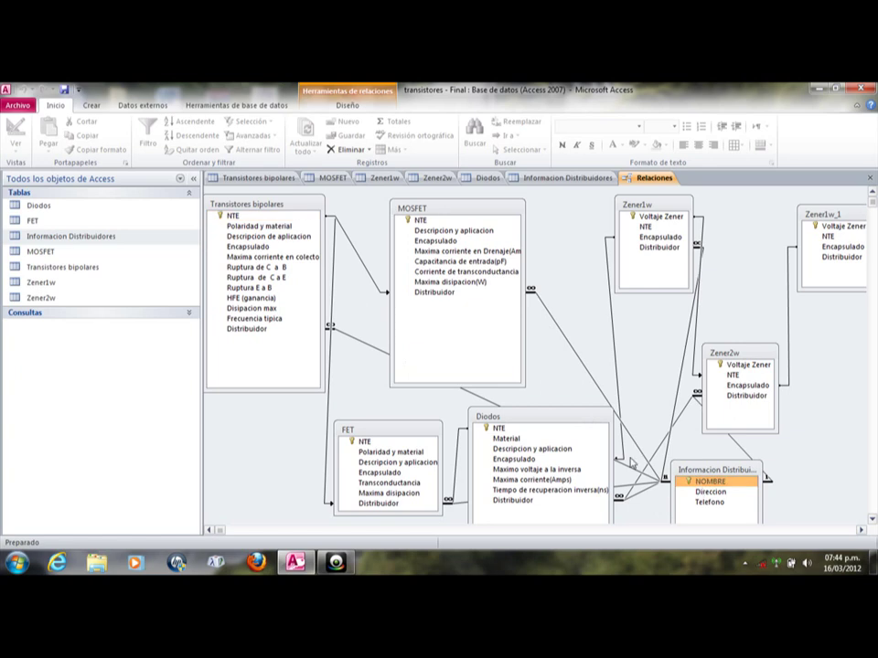
pyautogui.click(450, 293)
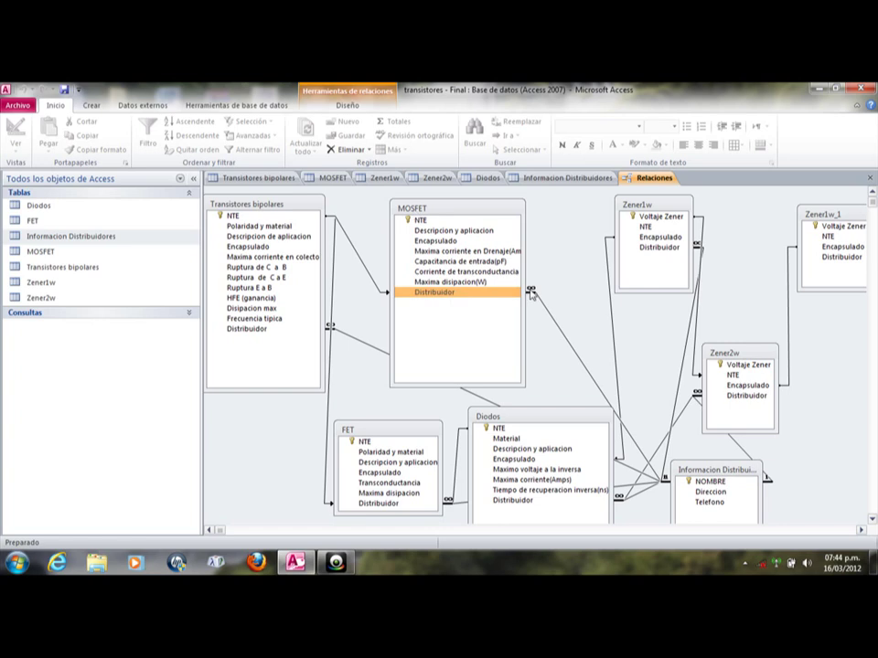
# Step: Review the tables and linked fields in the relationship definition between Transistores bipolares and MOSFET, and accept it without changes
pyautogui.doubleClick(357, 254)
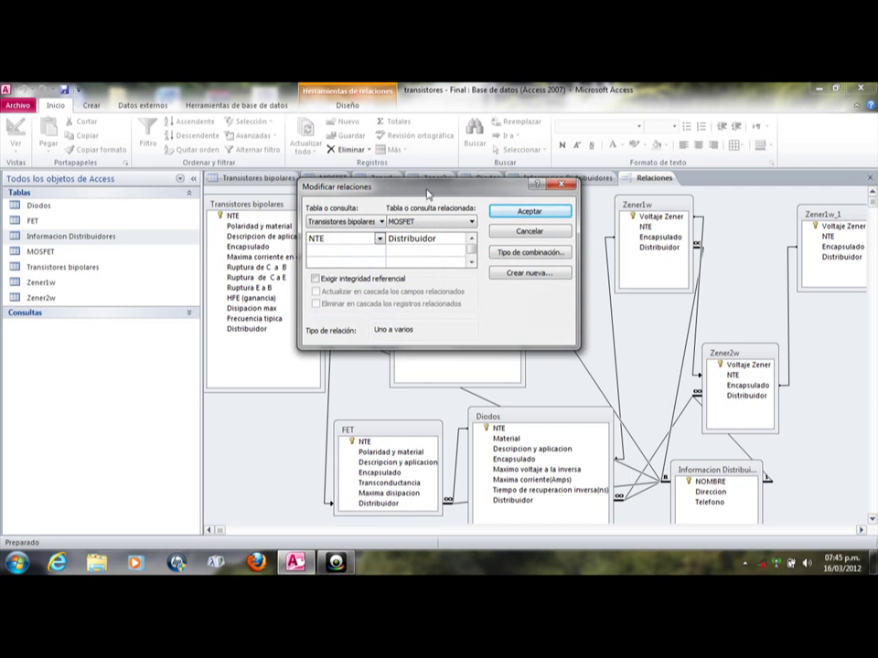
pyautogui.moveTo(429, 192); pyautogui.dragTo(527, 330)
pyautogui.click(439, 357)
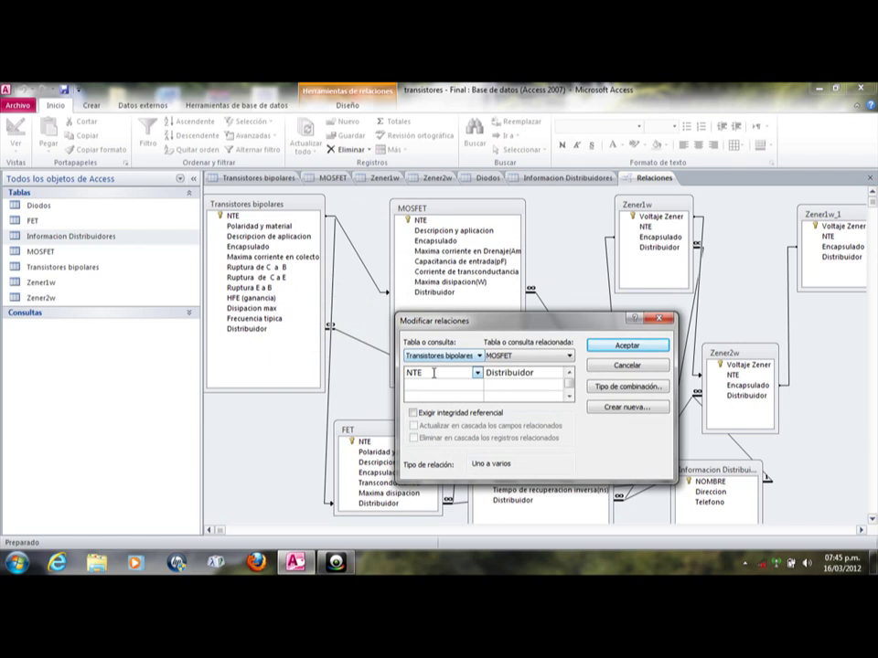
pyautogui.click(433, 374)
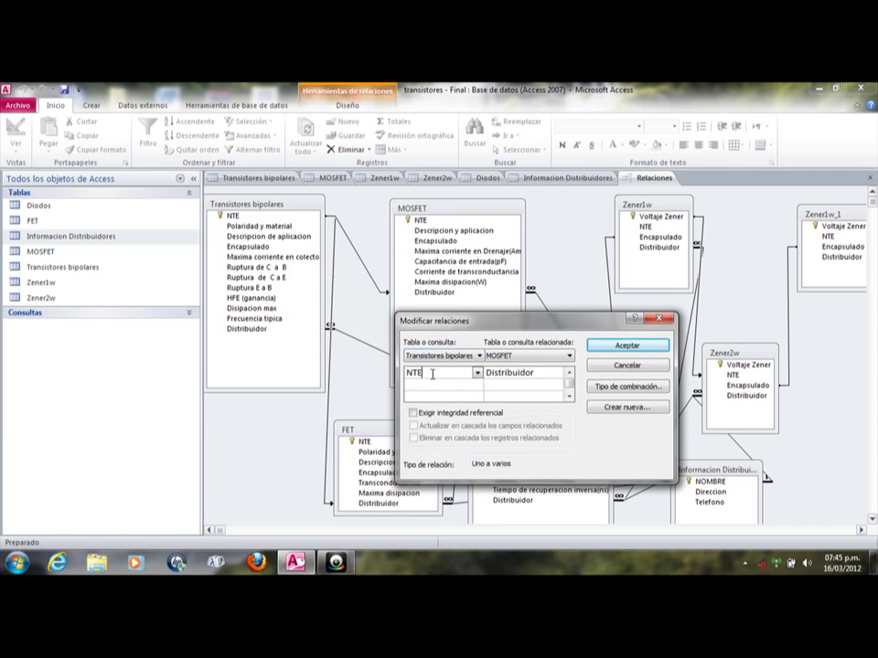
pyautogui.click(529, 360)
pyautogui.click(526, 374)
pyautogui.click(627, 346)
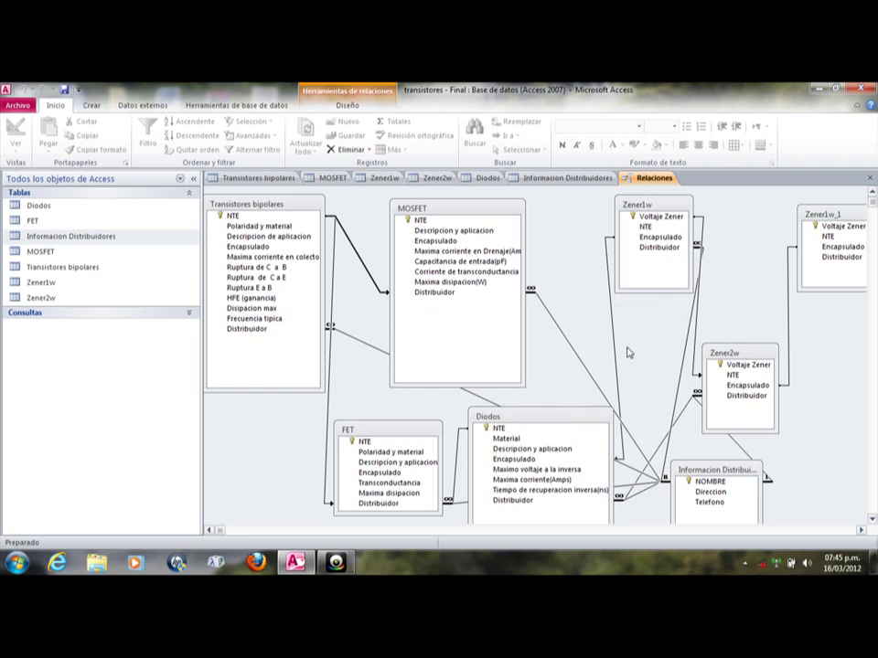
# Step: Close the relationships diagram and the Informacion Distribuidores and Diodos tables
pyautogui.rightClick(644, 182)
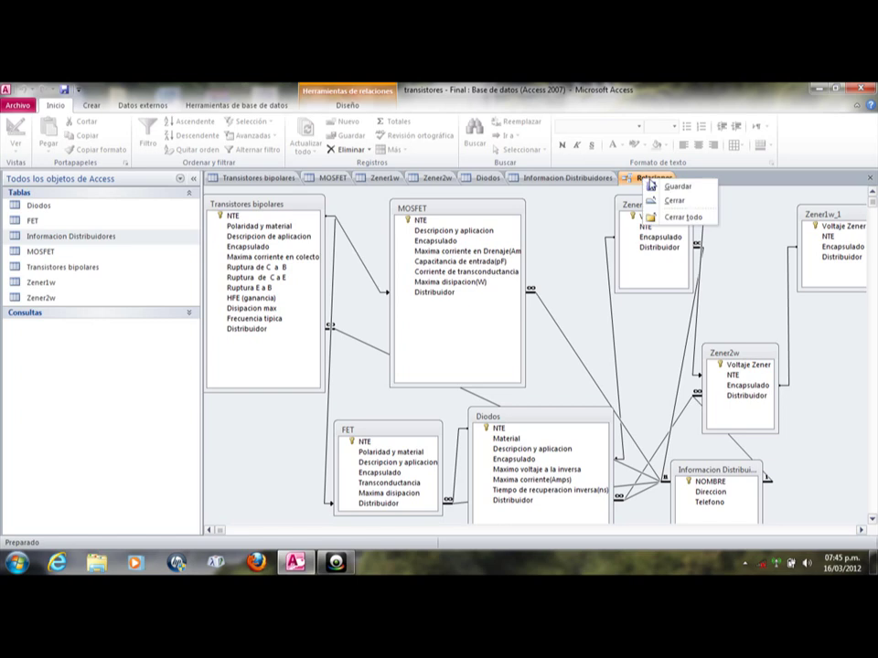
pyautogui.click(660, 198)
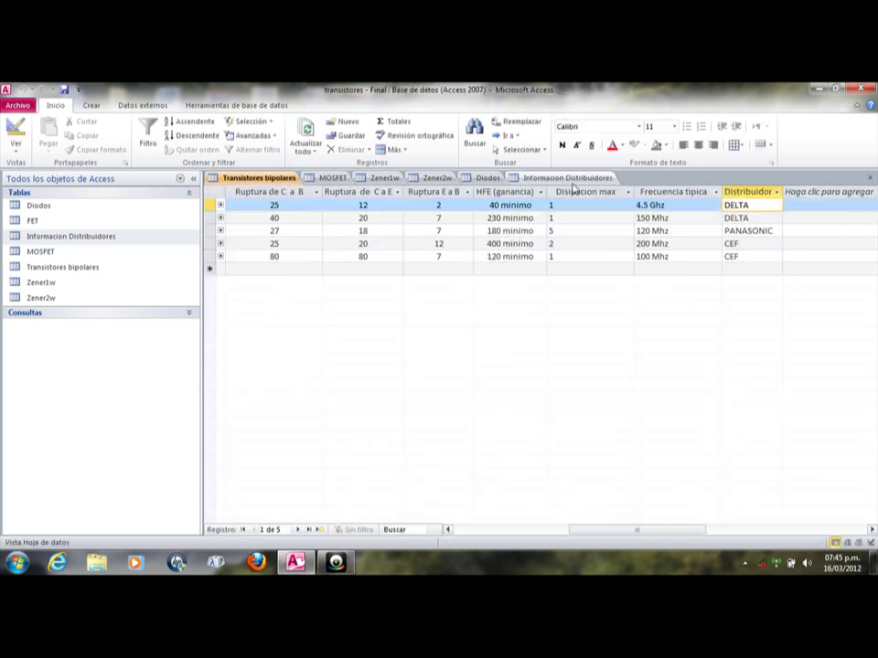
pyautogui.rightClick(572, 185)
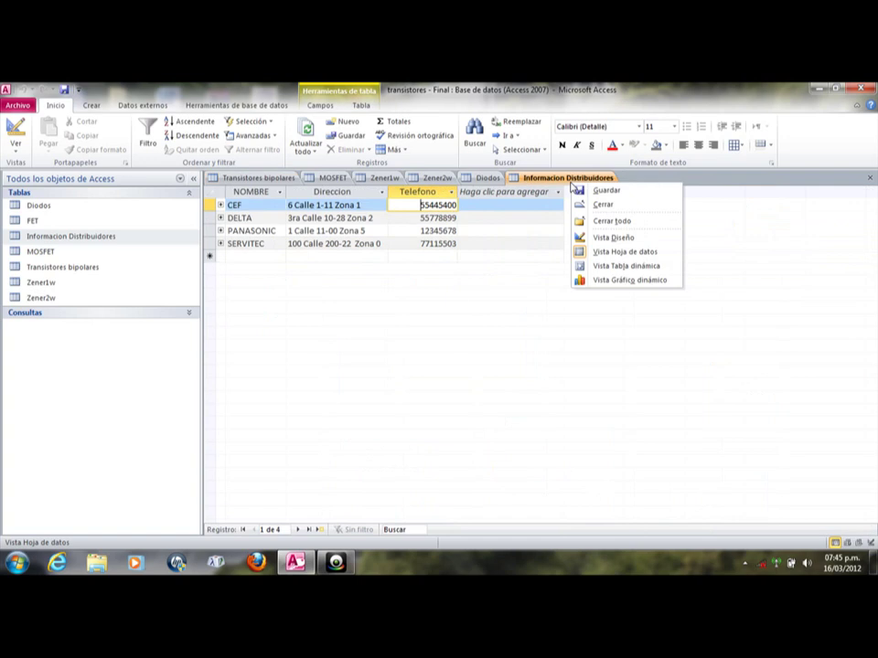
pyautogui.click(596, 202)
pyautogui.rightClick(487, 182)
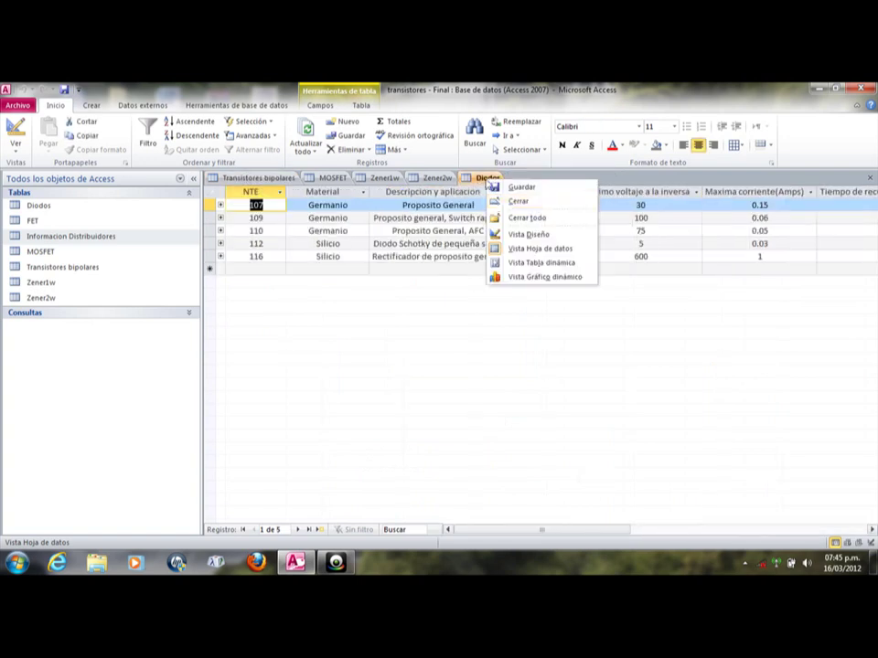
pyautogui.click(513, 197)
# Step: Close the remaining open tables Zener2w, Zener1w, MOSFET and Transistores bipolares
pyautogui.rightClick(419, 180)
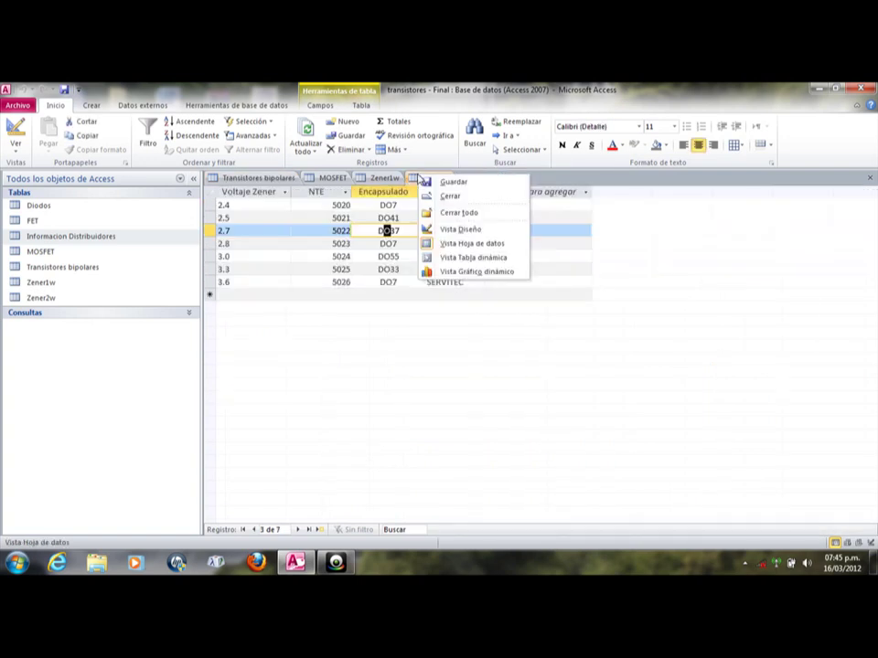
pyautogui.click(434, 199)
pyautogui.rightClick(374, 177)
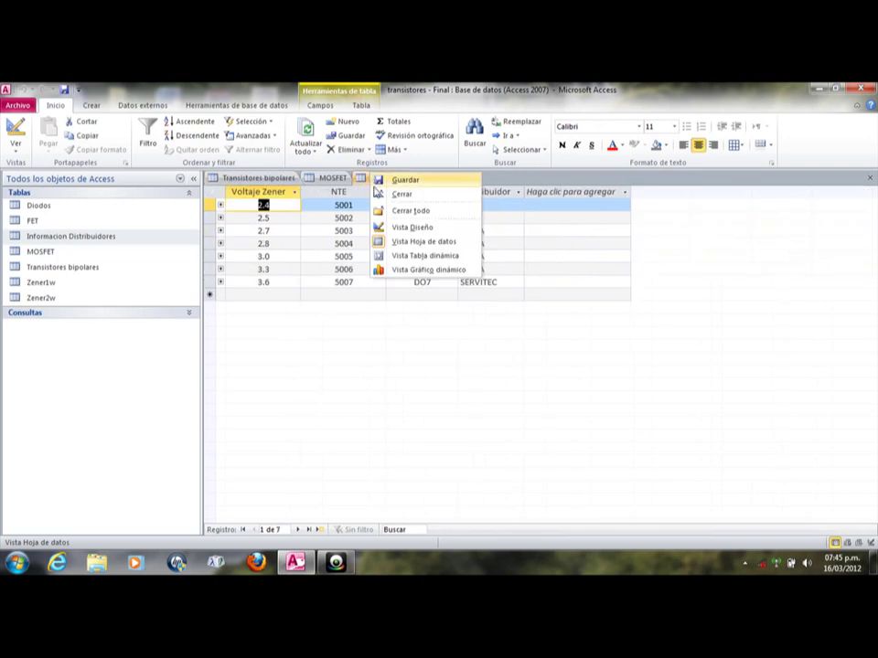
pyautogui.click(399, 195)
pyautogui.rightClick(331, 178)
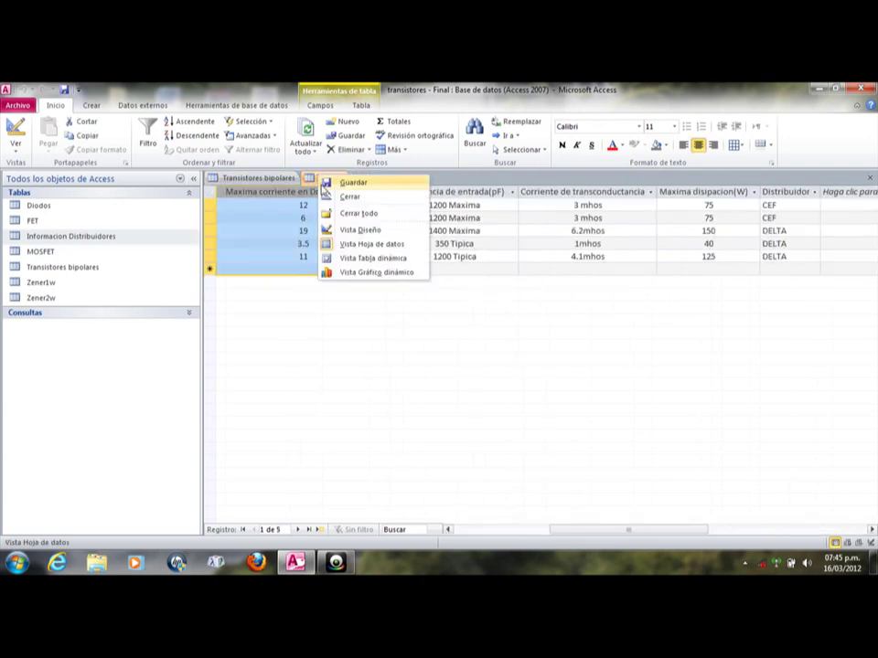
pyautogui.click(329, 197)
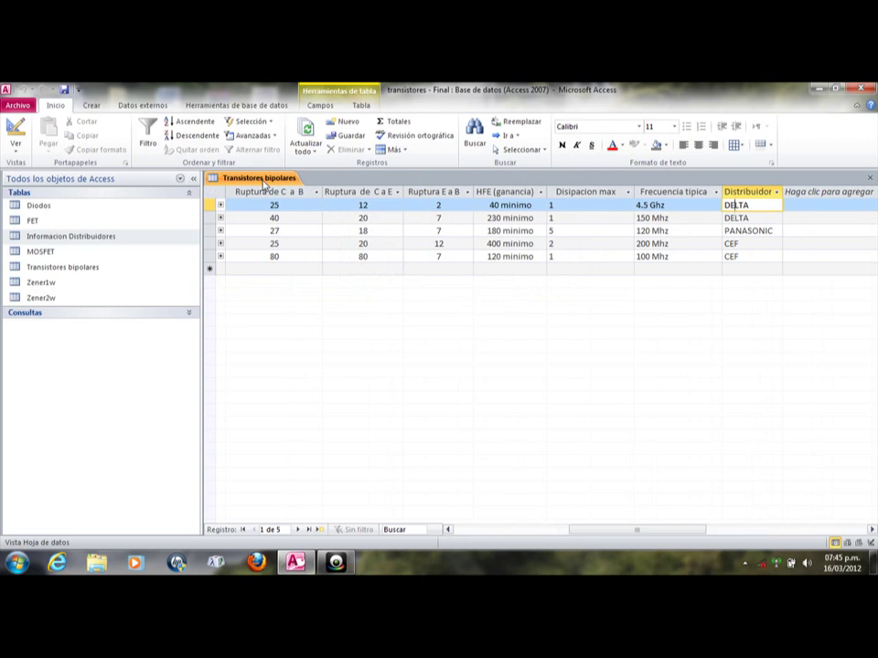
pyautogui.rightClick(265, 183)
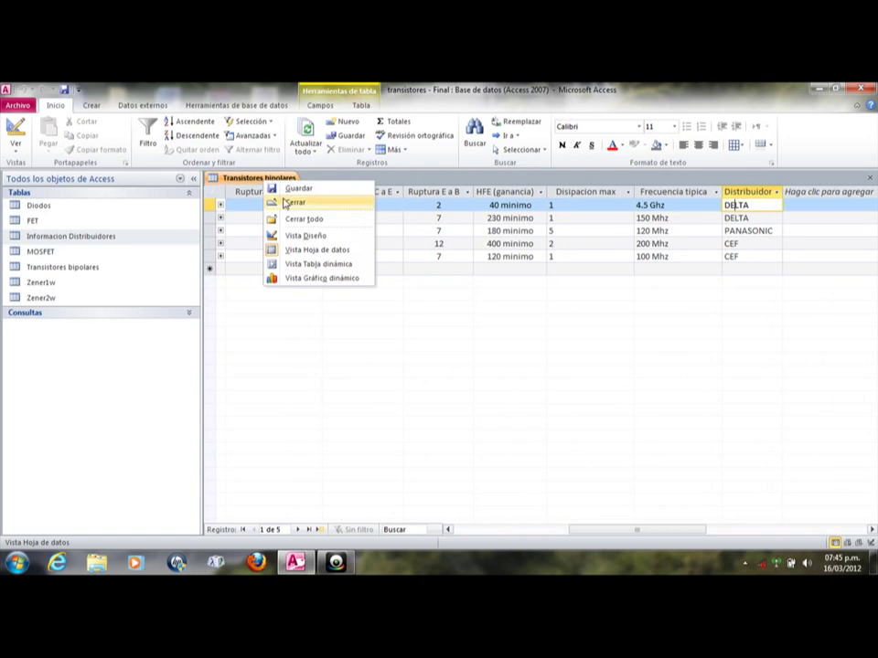
pyautogui.click(279, 200)
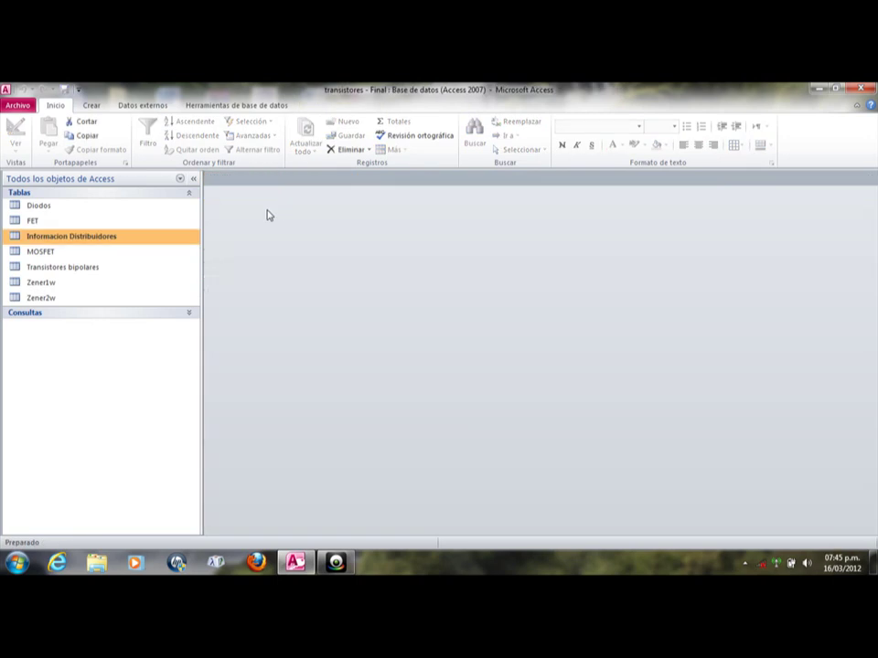
# Step: Collapse the Tablas group and expand the Consultas group to list the database's queries from the beginning
pyautogui.click(172, 298)
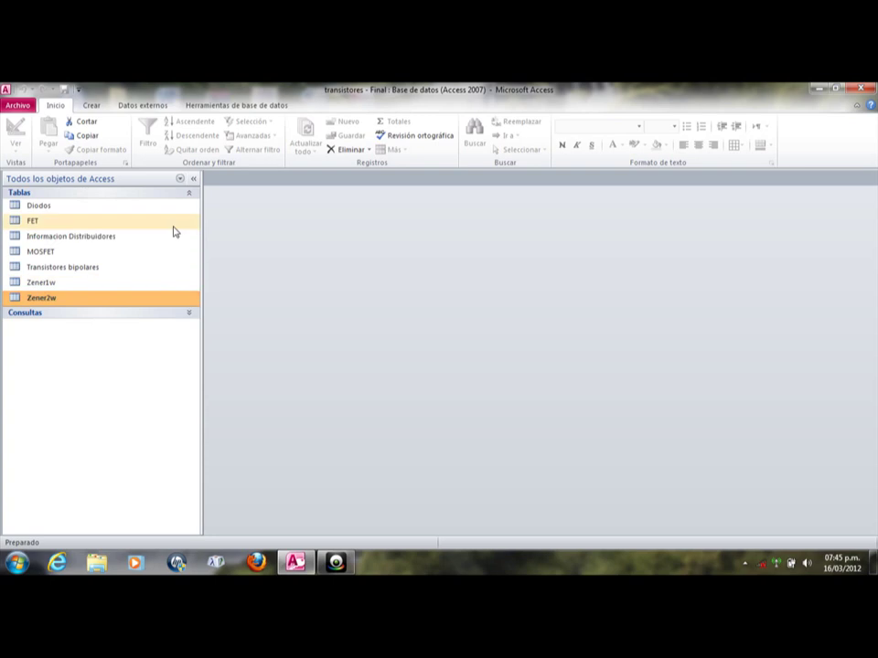
pyautogui.click(188, 194)
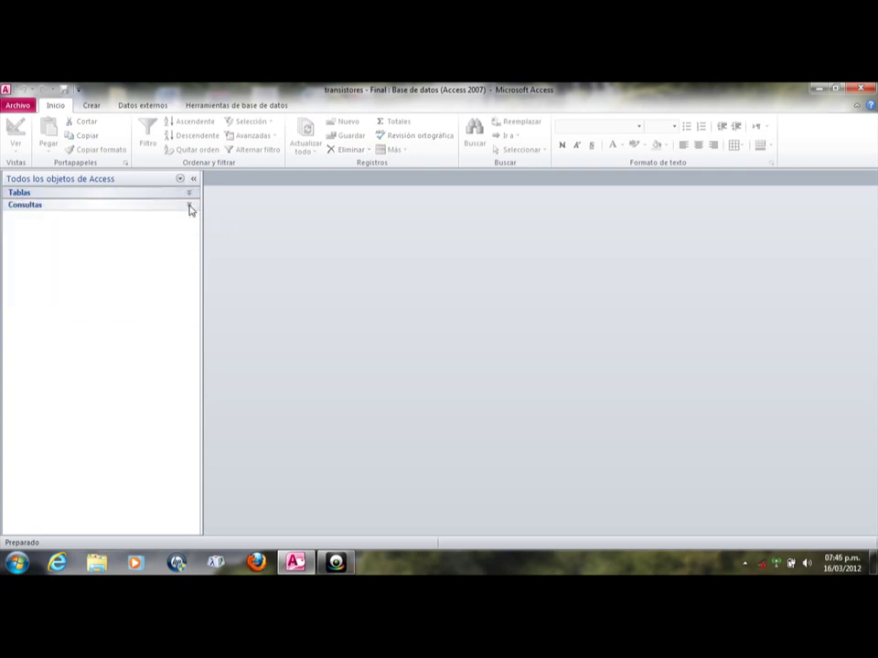
pyautogui.click(190, 206)
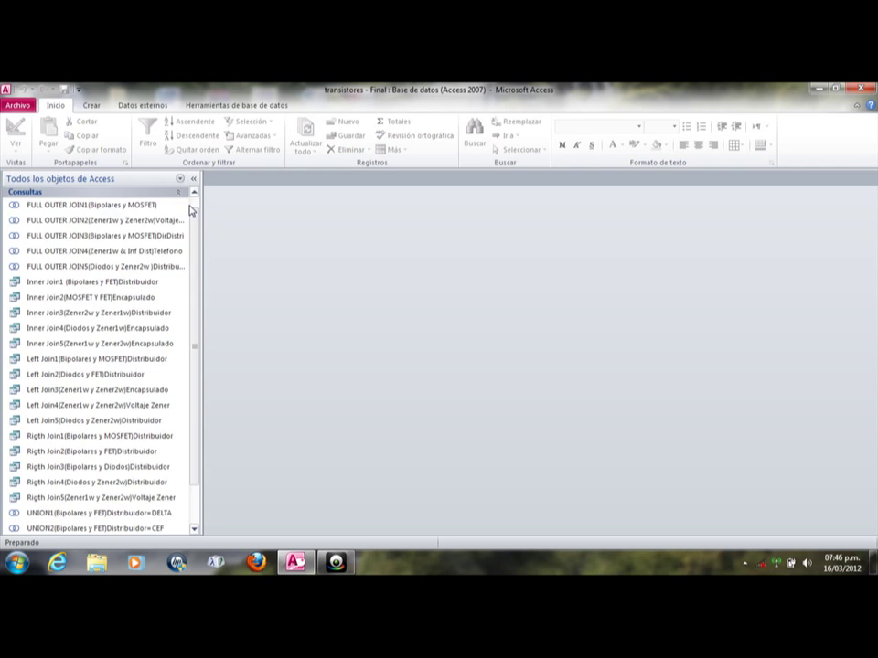
pyautogui.moveTo(197, 219)
pyautogui.mouseDown()
pyautogui.moveTo(197, 209)
pyautogui.moveTo(199, 277)
pyautogui.moveTo(206, 204)
pyautogui.mouseUp()
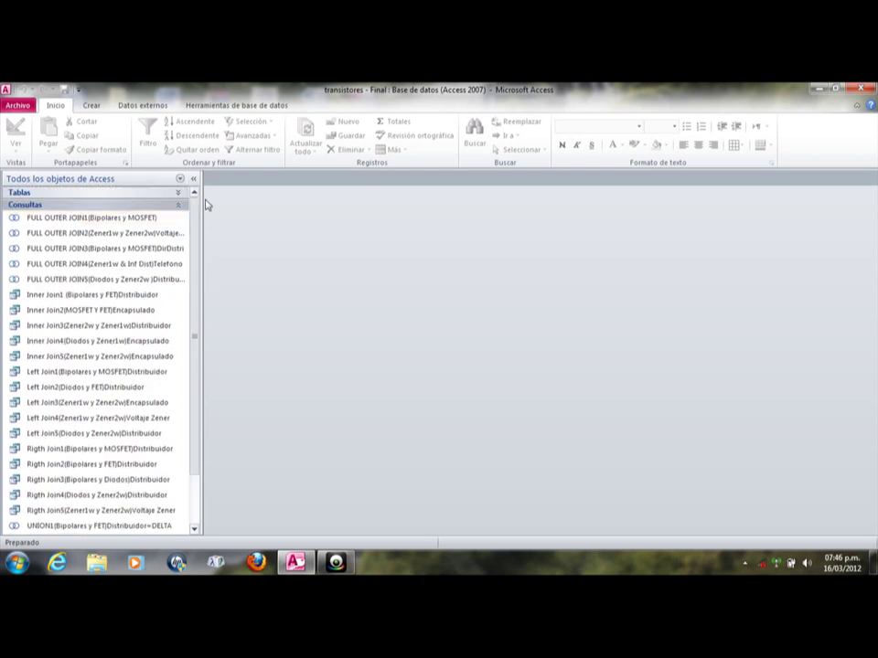
# Step: Look through the full outer, inner, left and right join queries and the union queries in the Consultas group
pyautogui.click(34, 220)
pyautogui.click(80, 295)
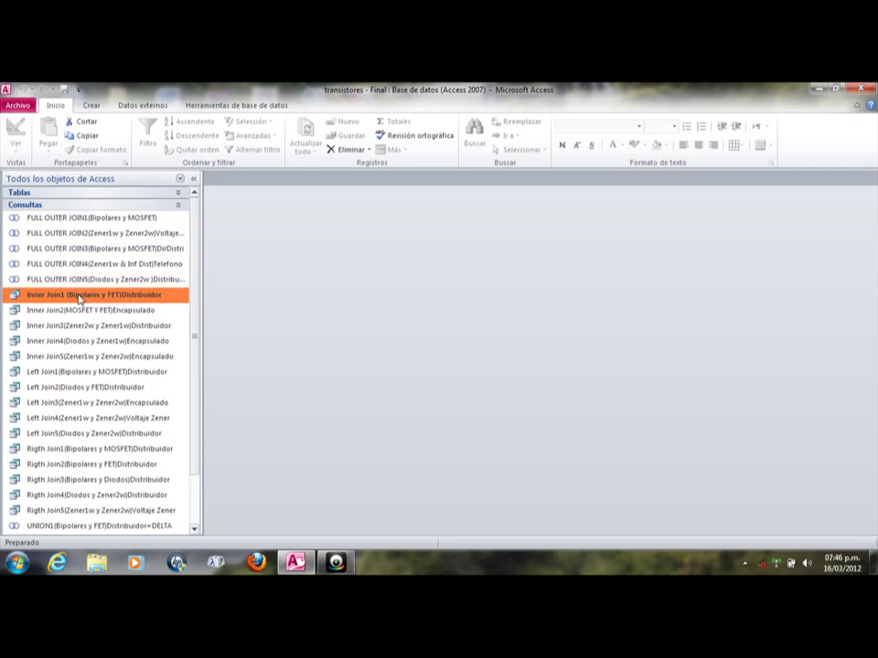
pyautogui.moveTo(192, 294); pyautogui.dragTo(190, 323)
pyautogui.click(47, 370)
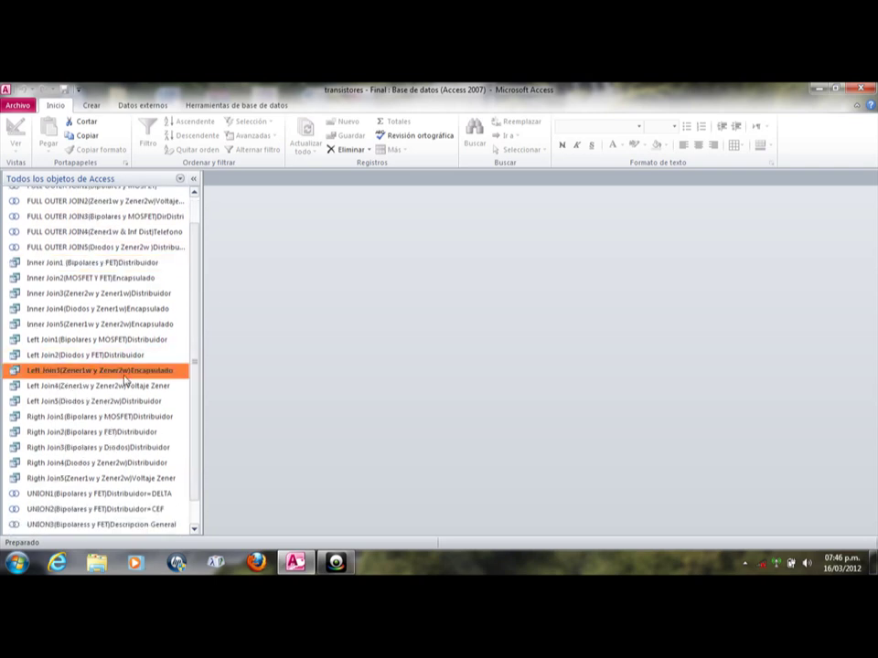
pyautogui.click(55, 432)
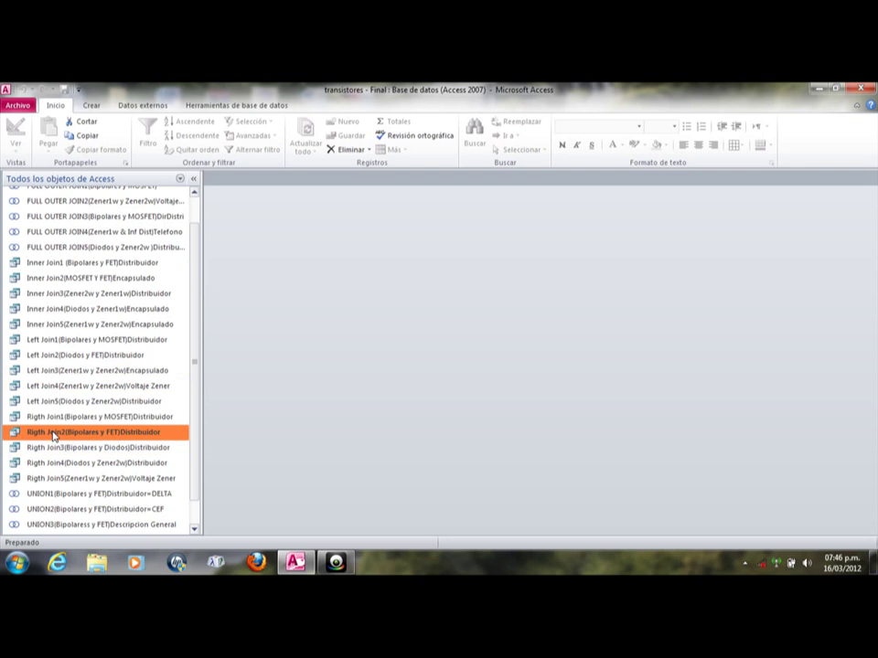
pyautogui.click(48, 510)
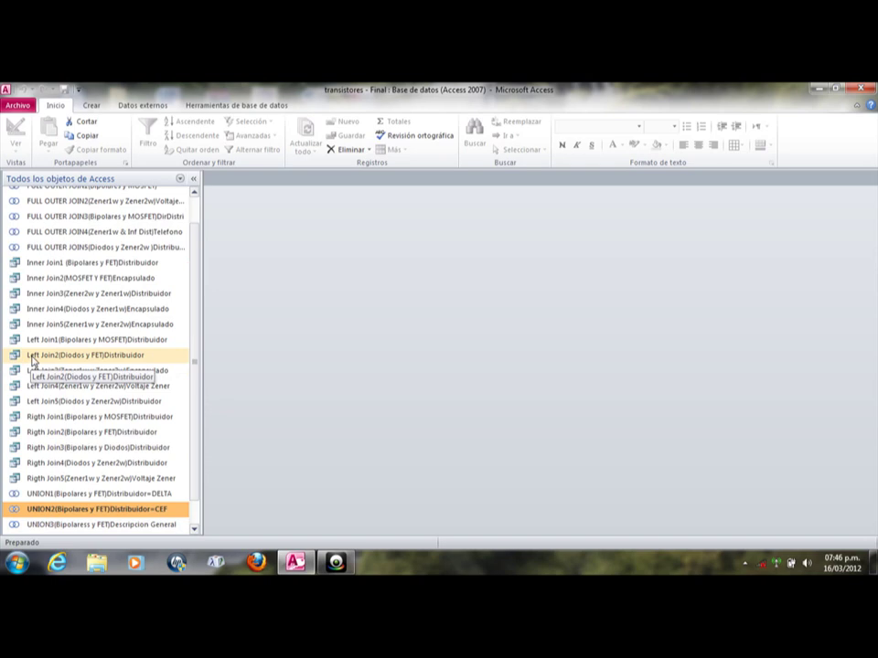
pyautogui.click(62, 343)
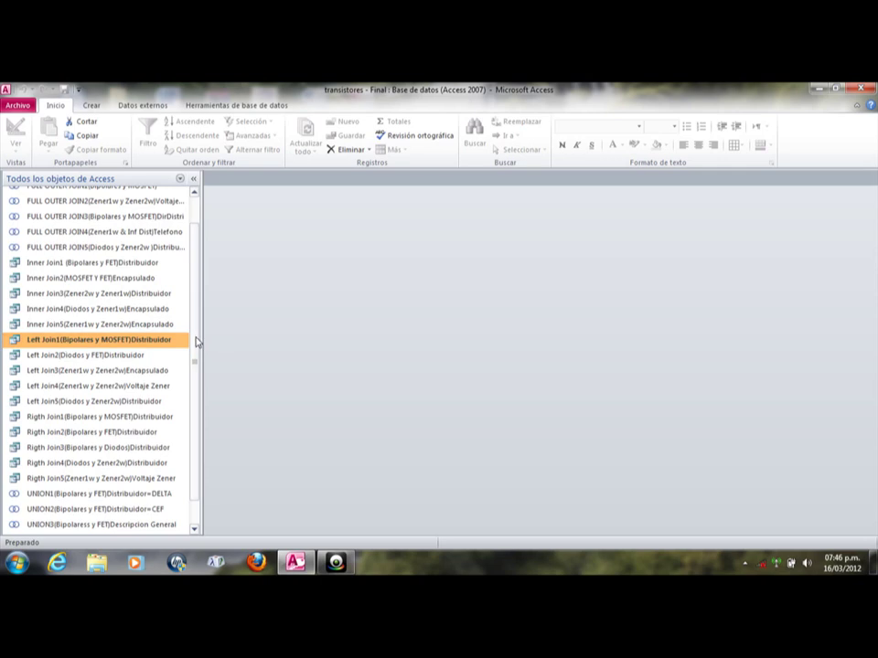
# Step: Open the FULL OUTER JOIN1(Bipolares y MOSFET) query in Design view to read its SQL statement
pyautogui.scroll(1, 197, 311)
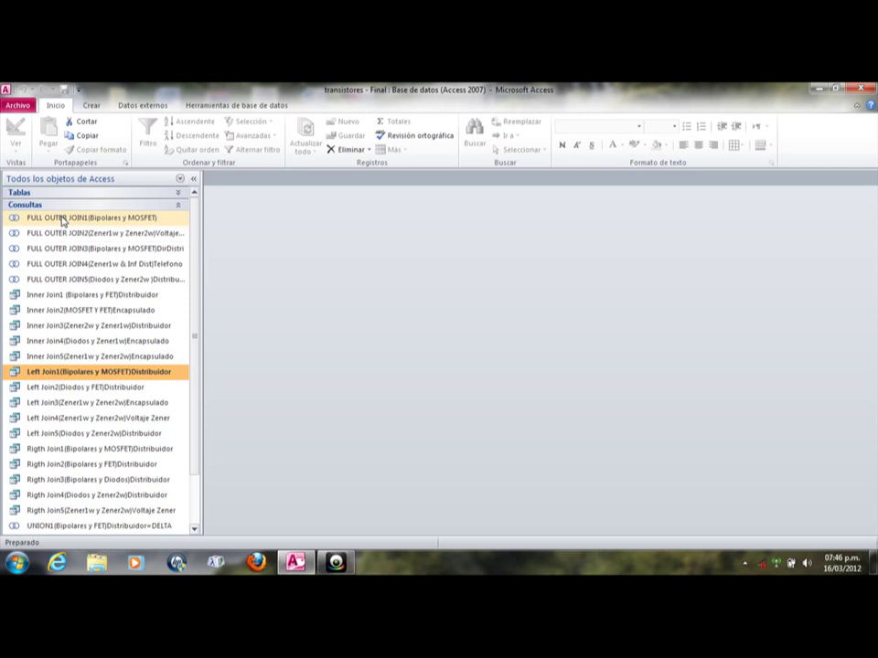
pyautogui.rightClick(63, 220)
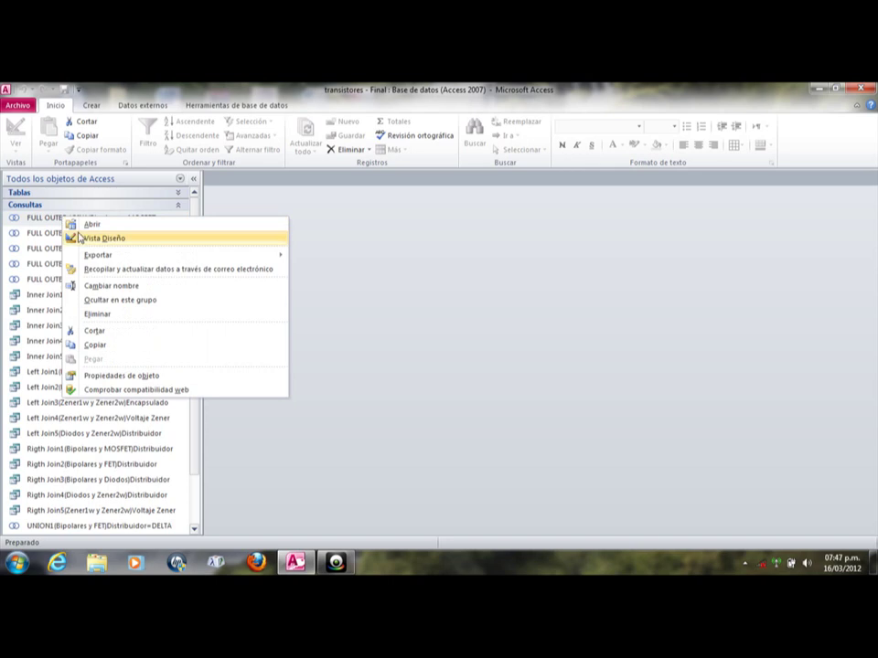
pyautogui.click(82, 239)
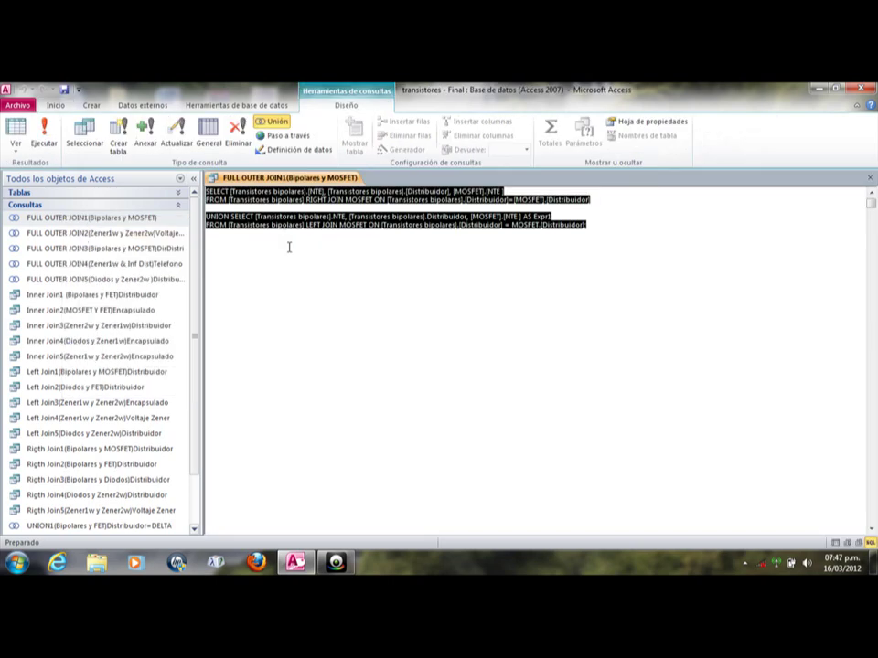
pyautogui.click(230, 211)
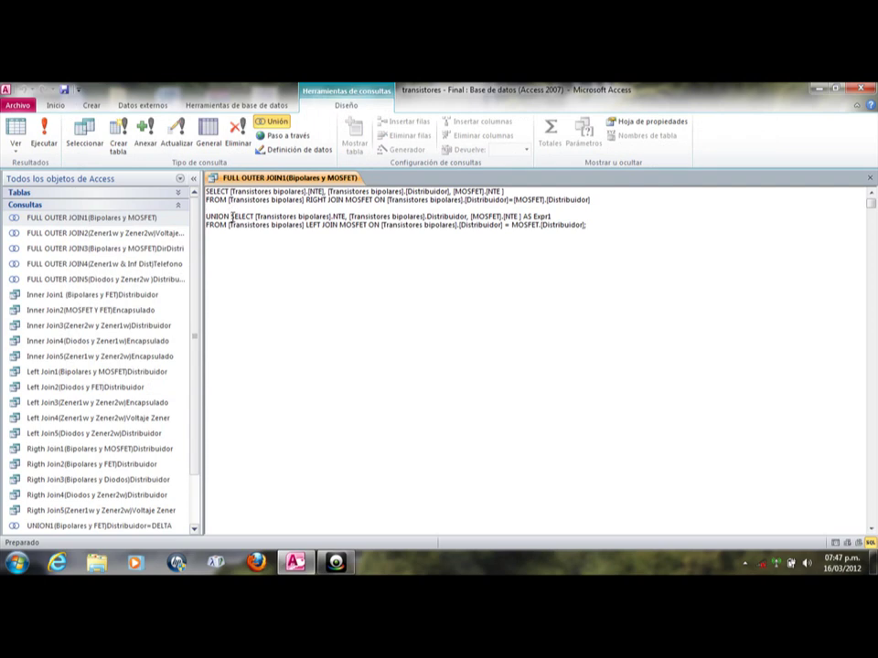
# Step: Separate UNION from the second SELECT statement so it stands on its own line, followed by a blank line
pyautogui.click(231, 217)
pyautogui.press('Return')
pyautogui.press('Return')
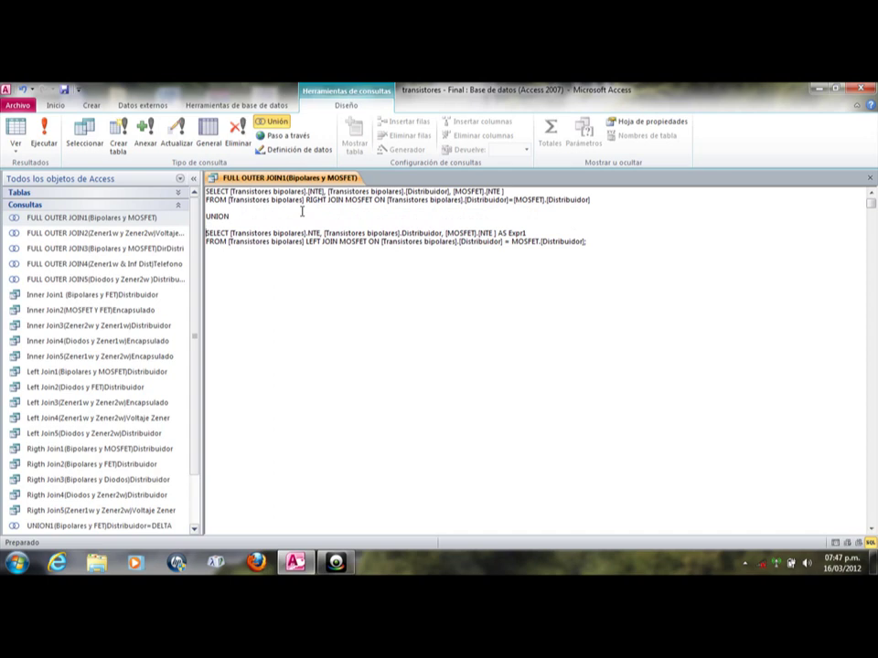
# Step: Examine how the query is structured around its RIGHT JOIN part, the UNION keyword and its LEFT JOIN part
pyautogui.click(220, 215)
pyautogui.click(331, 200)
pyautogui.moveTo(330, 201); pyautogui.dragTo(331, 209)
pyautogui.click(329, 248)
pyautogui.click(328, 192)
pyautogui.click(317, 242)
pyautogui.click(315, 247)
pyautogui.click(230, 207)
# Step: Examine the first SELECT statement: its table and field names, the RIGHT JOIN with MOSFET and the ON condition on Distribuidor
pyautogui.press('Up')
pyautogui.click(228, 191)
pyautogui.click(307, 191)
pyautogui.moveTo(229, 191); pyautogui.dragTo(305, 192)
pyautogui.click(313, 192)
pyautogui.doubleClick(252, 190)
pyautogui.click(251, 199)
pyautogui.moveTo(343, 200)
pyautogui.mouseDown()
pyautogui.moveTo(306, 200)
pyautogui.moveTo(348, 195)
pyautogui.mouseUp()
pyautogui.click(343, 199)
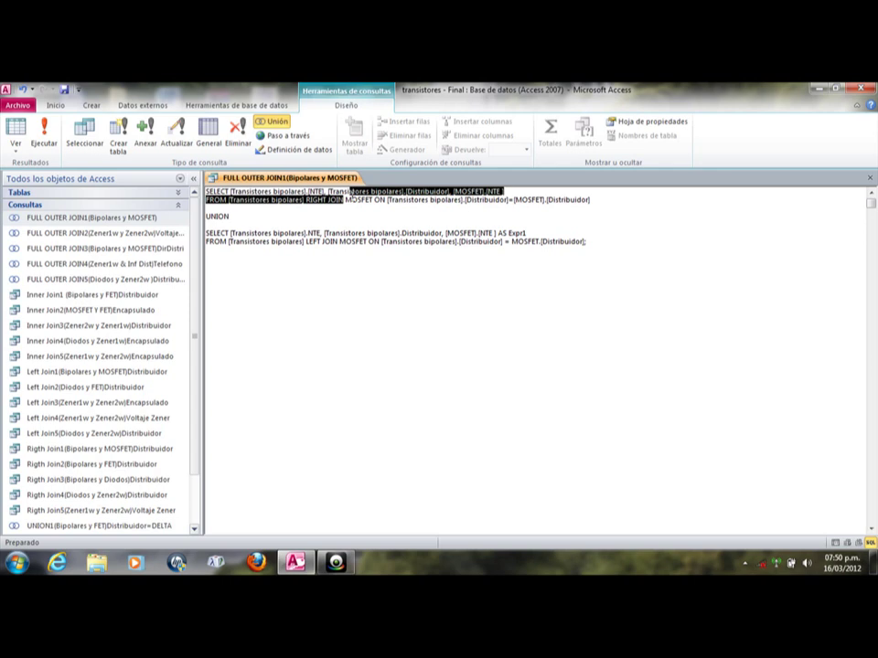
pyautogui.click(352, 199)
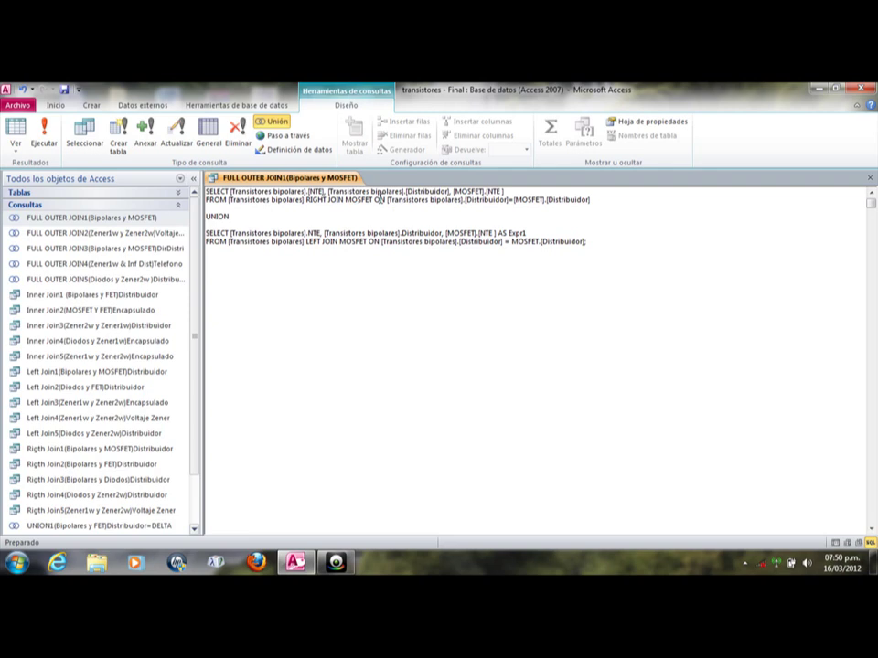
pyautogui.moveTo(372, 199); pyautogui.dragTo(387, 201)
pyautogui.click(373, 200)
pyautogui.click(600, 199)
# Step: Compare the second SELECT statement and its LEFT JOIN with MOSFET against the first part of the query
pyautogui.click(246, 192)
pyautogui.click(346, 234)
pyautogui.click(307, 241)
pyautogui.doubleClick(311, 241)
pyautogui.click(302, 243)
pyautogui.moveTo(207, 234); pyautogui.dragTo(586, 240)
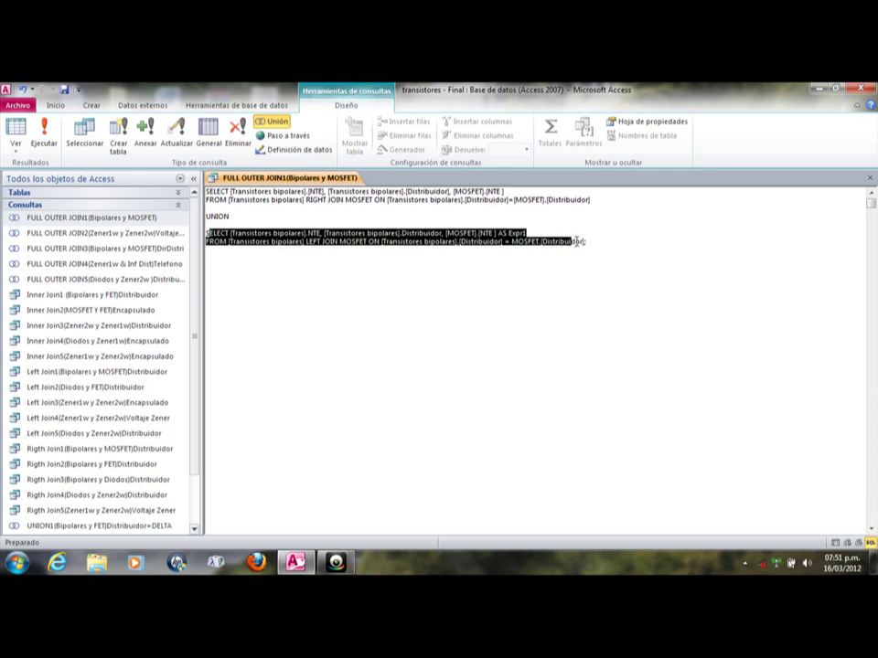
pyautogui.click(435, 212)
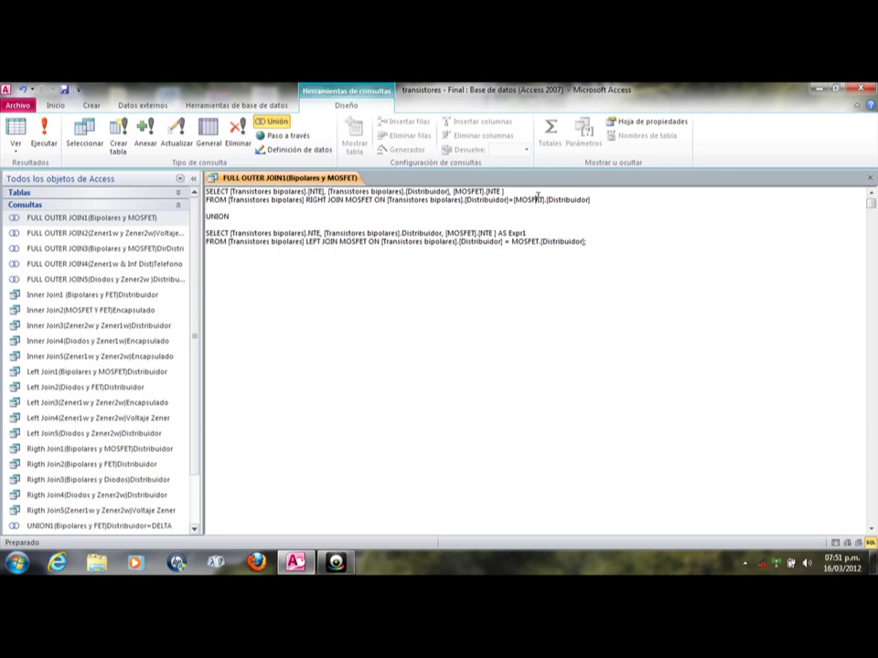
pyautogui.click(276, 242)
pyautogui.click(278, 234)
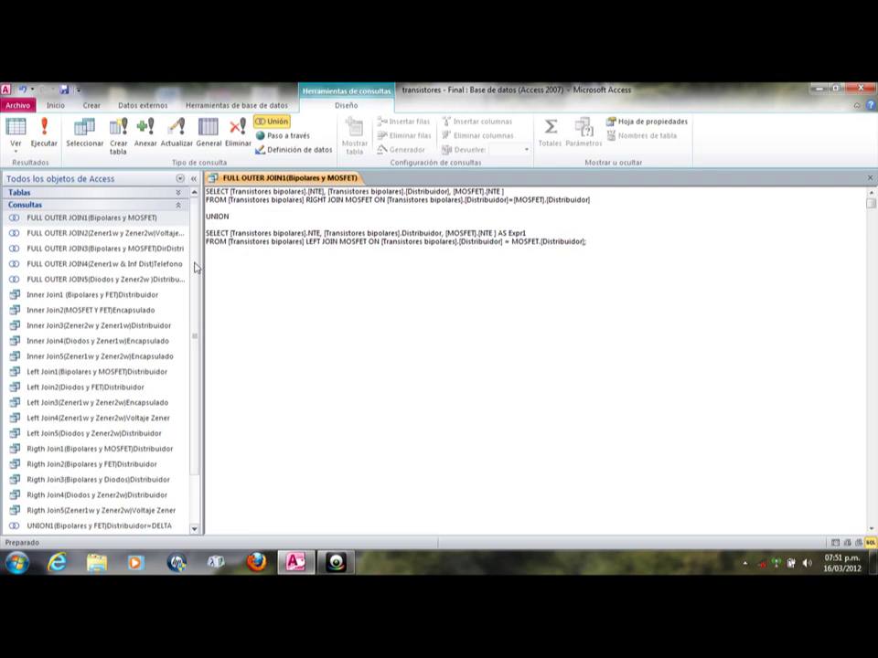
# Step: Run the query and widen the Transistores bipolares.NTE and Distribuidor columns of the result datasheet
pyautogui.click(43, 134)
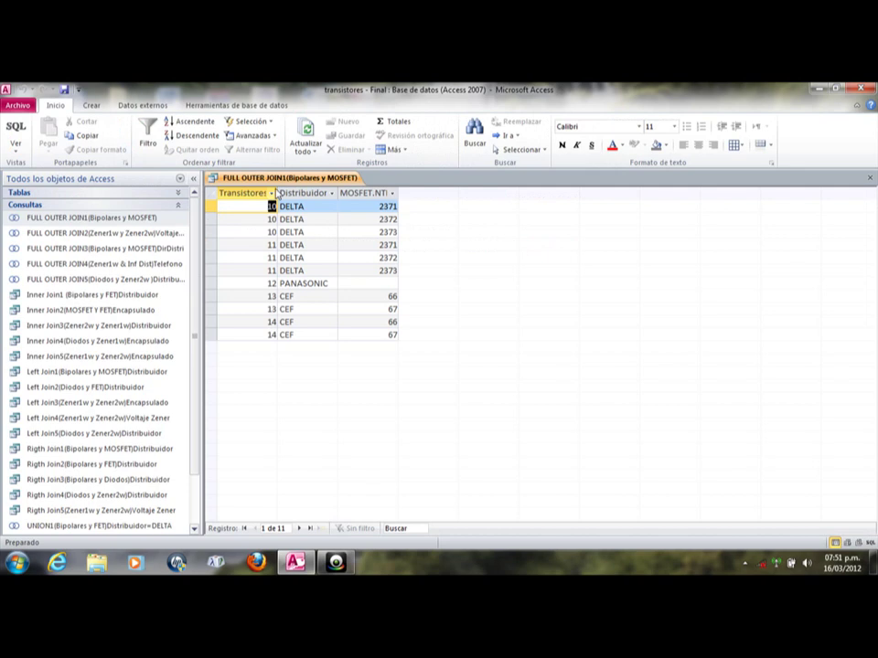
pyautogui.moveTo(275, 194); pyautogui.dragTo(337, 192)
pyautogui.click(328, 194)
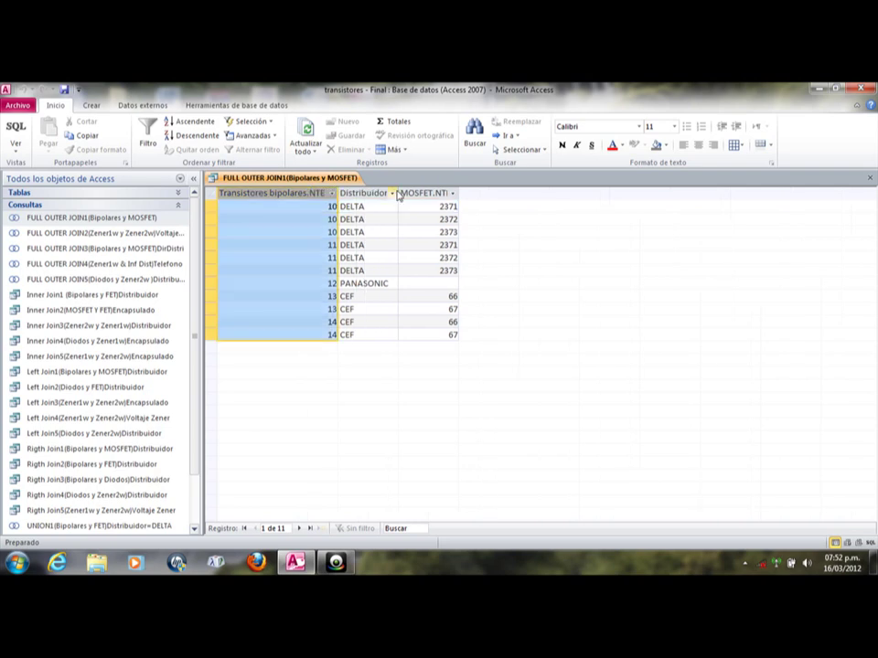
pyautogui.moveTo(399, 194); pyautogui.dragTo(443, 194)
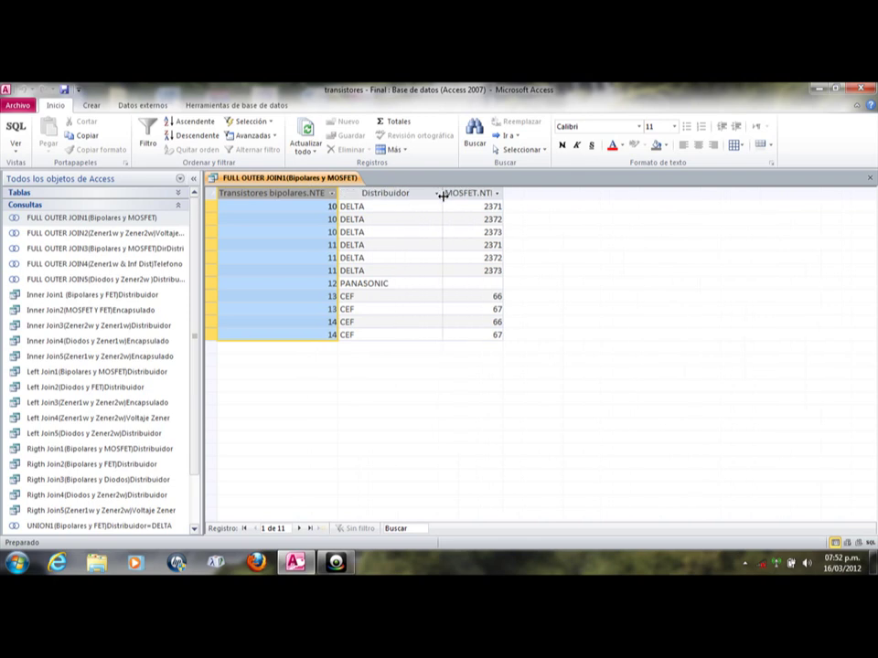
# Step: Examine which distributor belongs to each bipolar transistor NTE number in the result rows
pyautogui.click(411, 207)
pyautogui.click(387, 231)
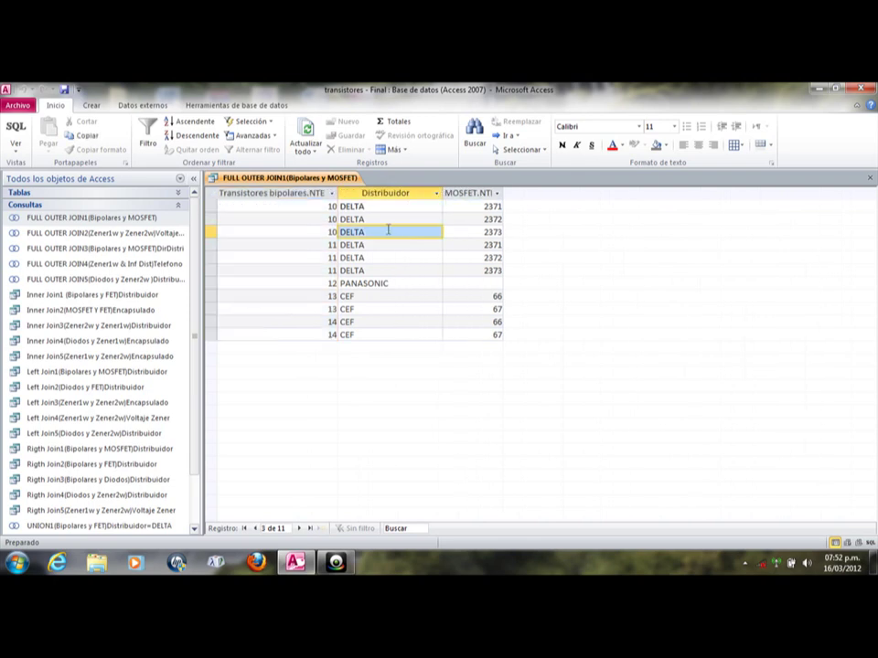
pyautogui.click(294, 218)
pyautogui.click(302, 206)
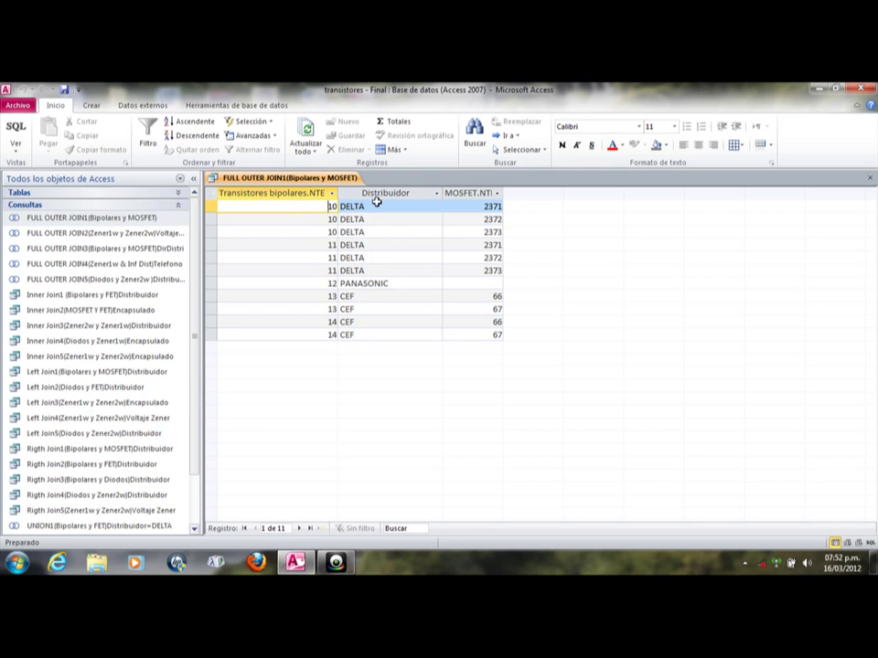
pyautogui.click(378, 206)
pyautogui.click(378, 219)
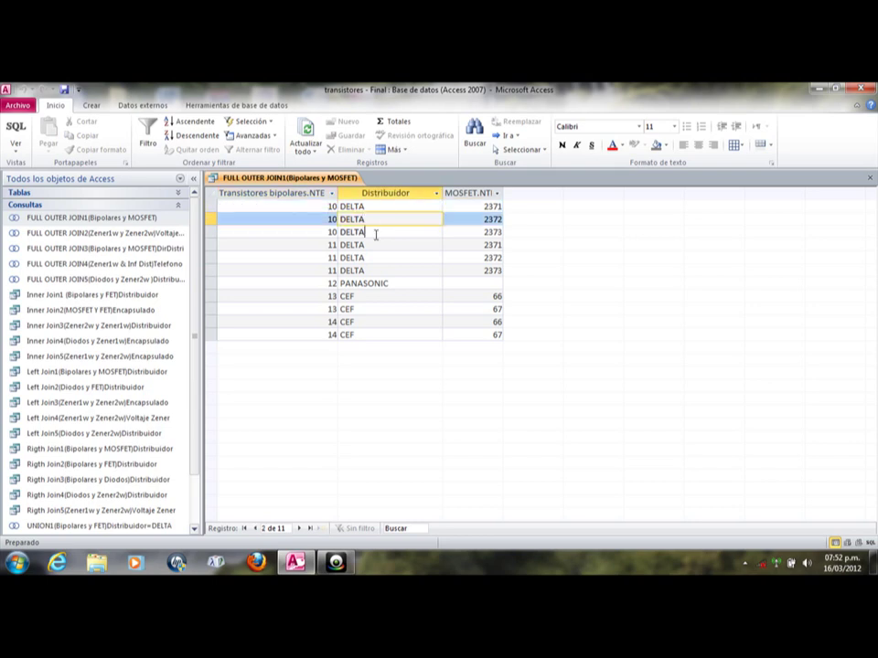
pyautogui.click(376, 235)
pyautogui.click(371, 261)
pyautogui.click(369, 292)
pyautogui.click(458, 232)
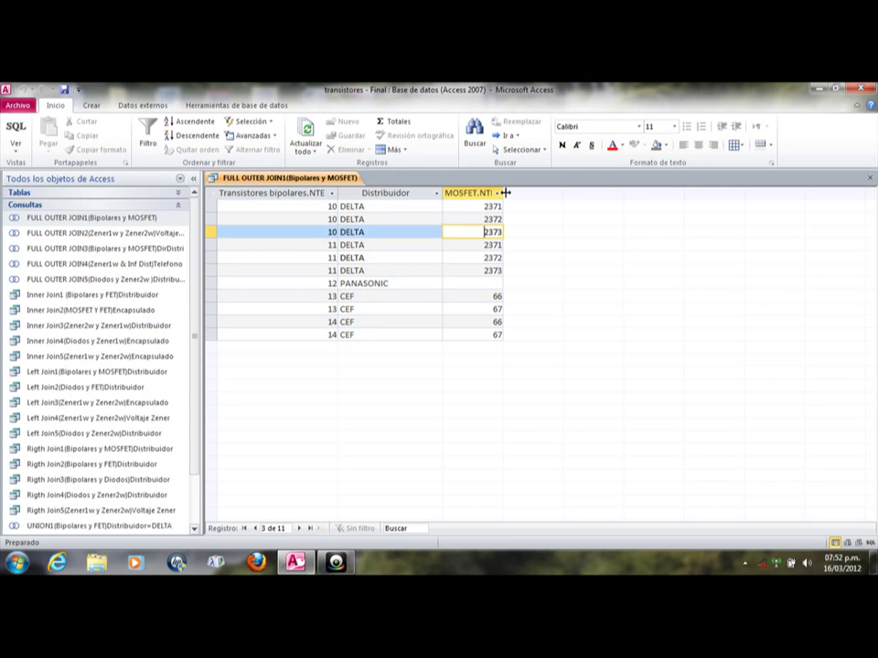
# Step: Widen the MOSFET.NTE column to show its full heading and examine its values row by row
pyautogui.moveTo(505, 192); pyautogui.dragTo(538, 193)
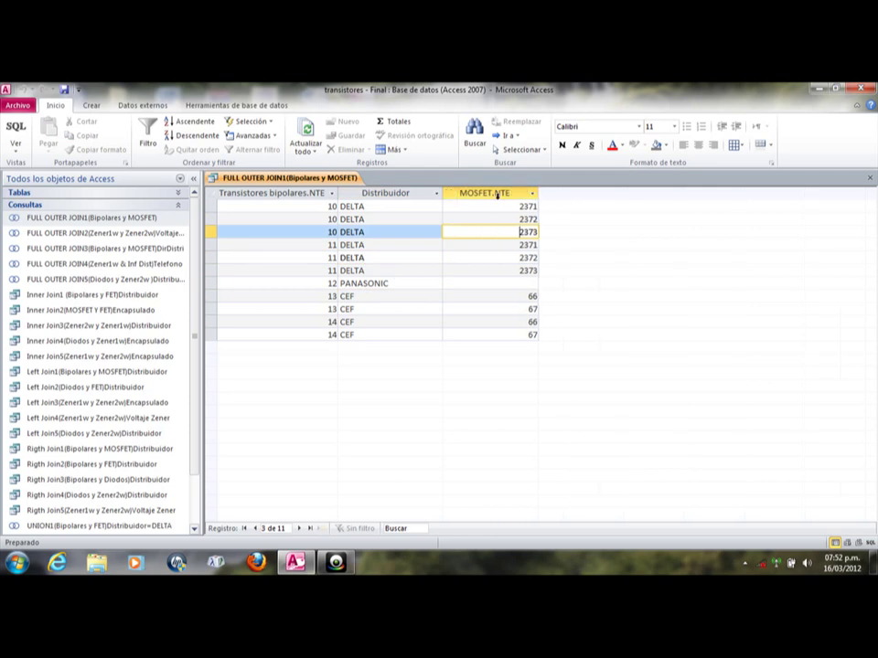
pyautogui.click(497, 193)
pyautogui.click(497, 206)
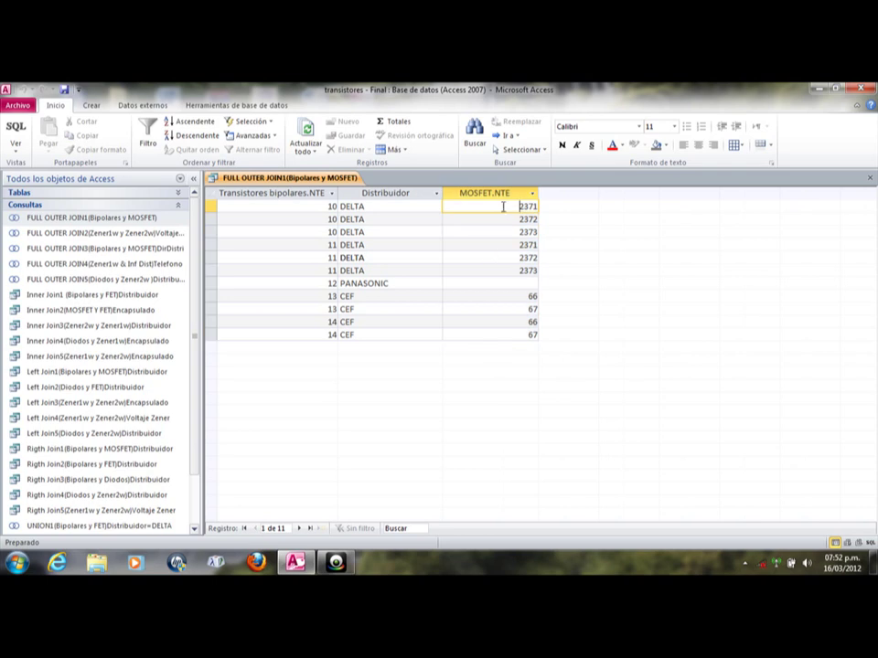
pyautogui.click(499, 219)
pyautogui.click(499, 232)
pyautogui.click(496, 245)
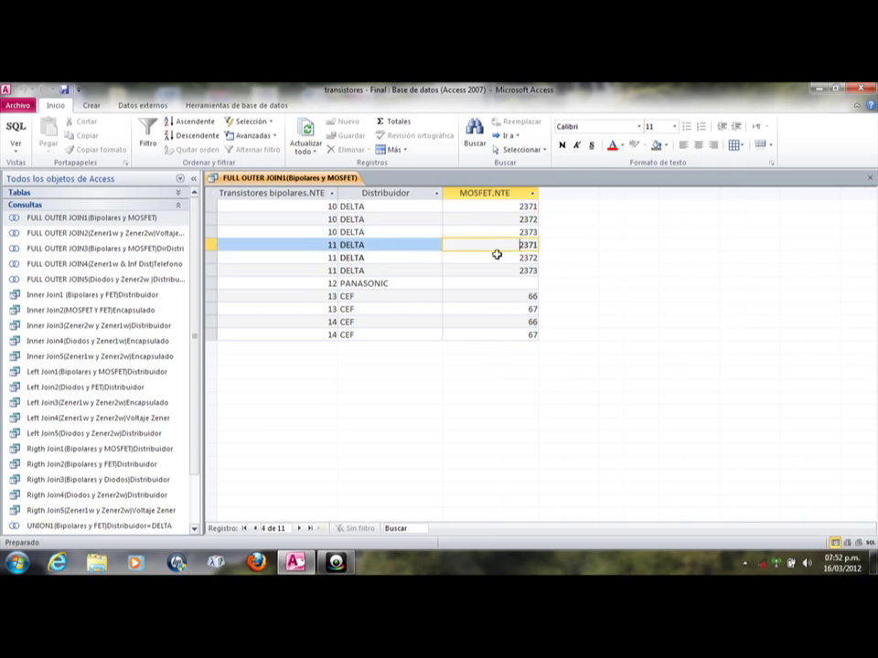
pyautogui.press('Down')
pyautogui.press('Down')
pyautogui.click(490, 307)
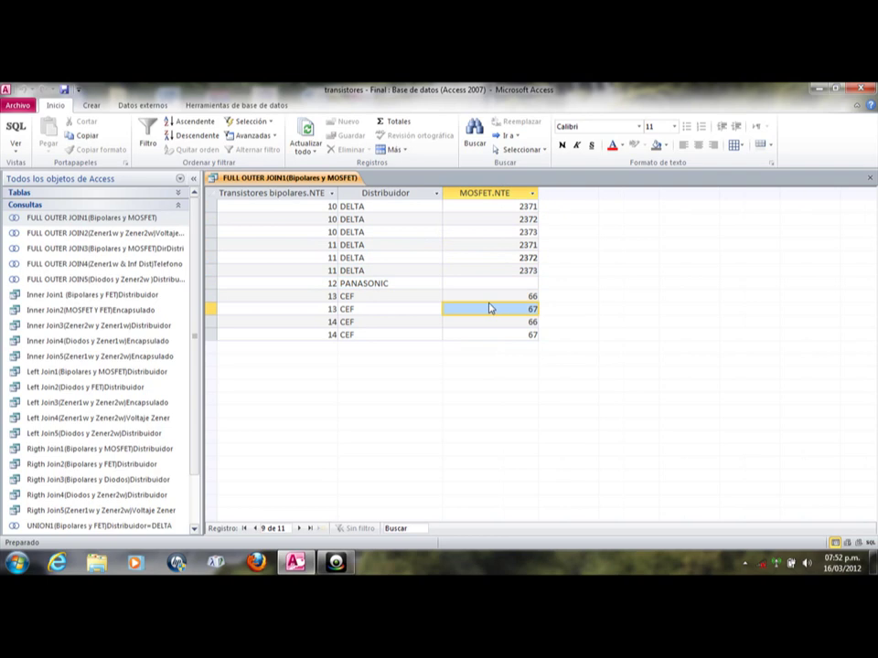
pyautogui.click(489, 295)
pyautogui.click(485, 309)
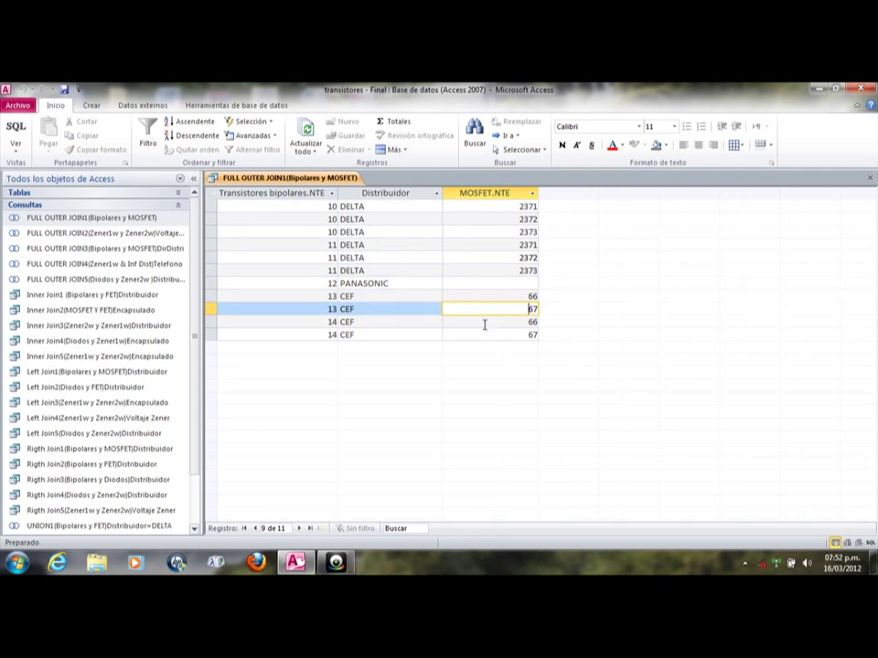
pyautogui.click(485, 325)
pyautogui.click(485, 335)
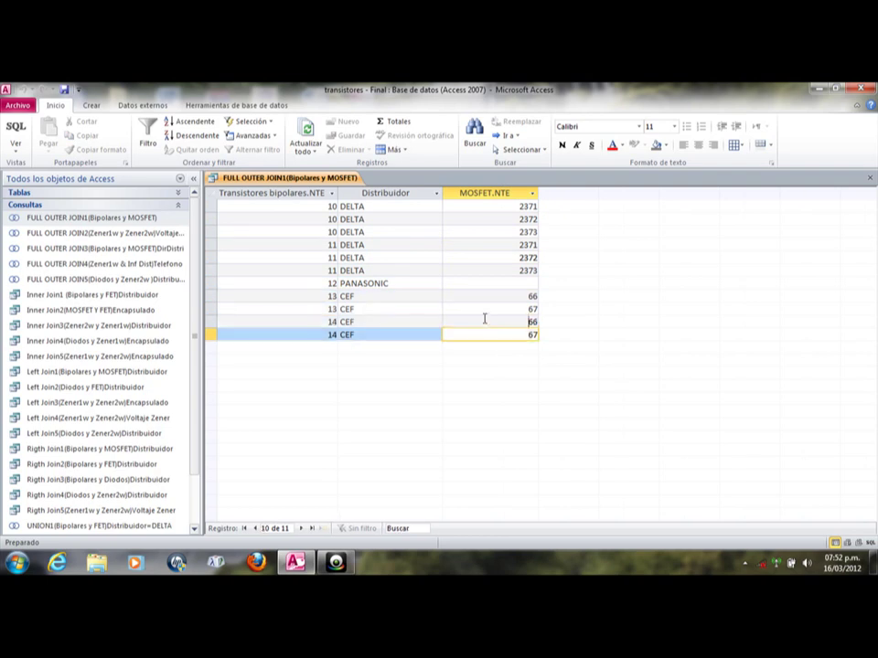
pyautogui.click(483, 320)
pyautogui.click(483, 308)
pyautogui.click(486, 295)
pyautogui.click(486, 283)
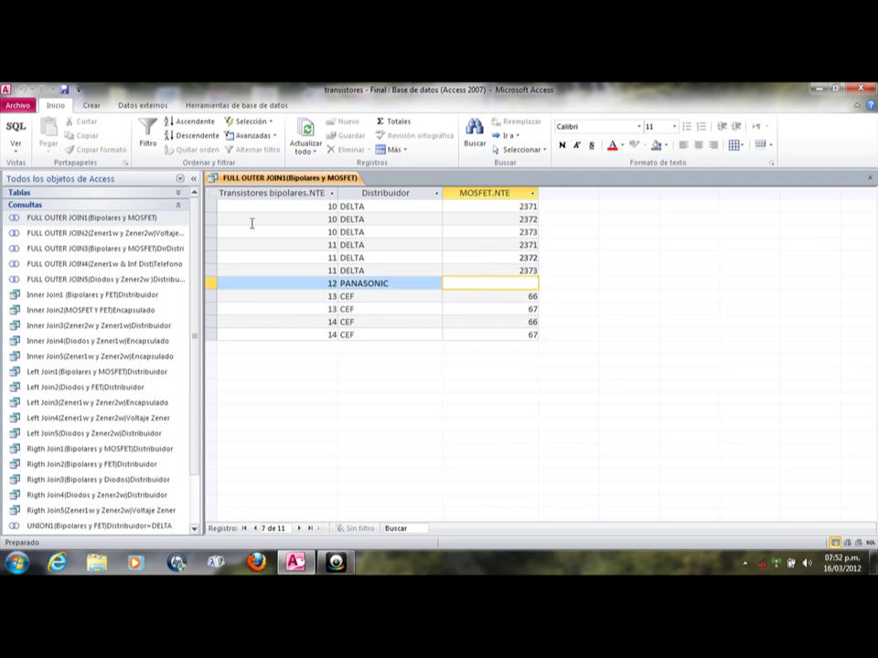
# Step: Compare the bipolar and MOSFET NTE values in the PANASONIC row and in the CEF rows
pyautogui.click(298, 193)
pyautogui.click(319, 286)
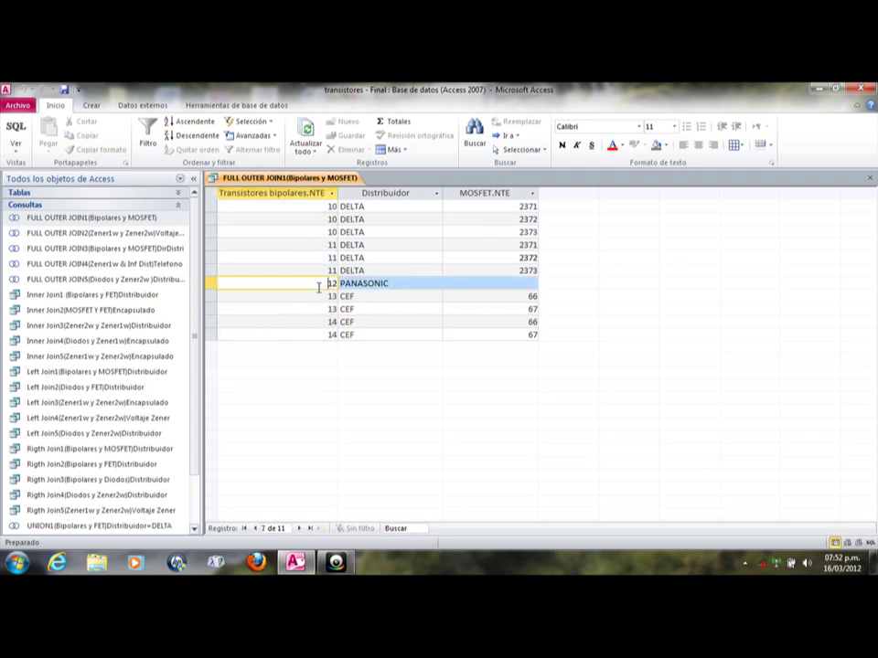
pyautogui.click(403, 283)
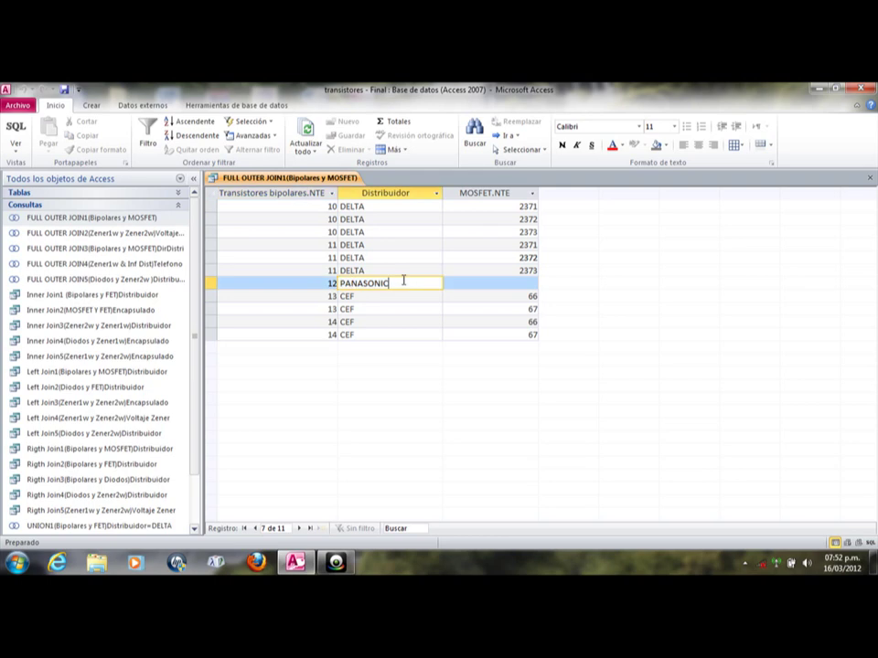
pyautogui.click(509, 193)
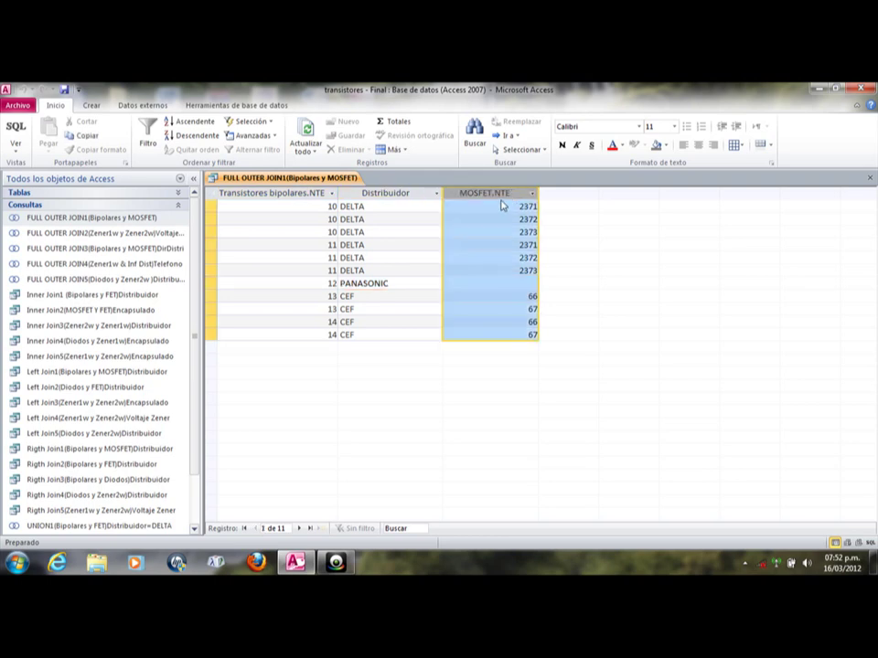
pyautogui.click(474, 285)
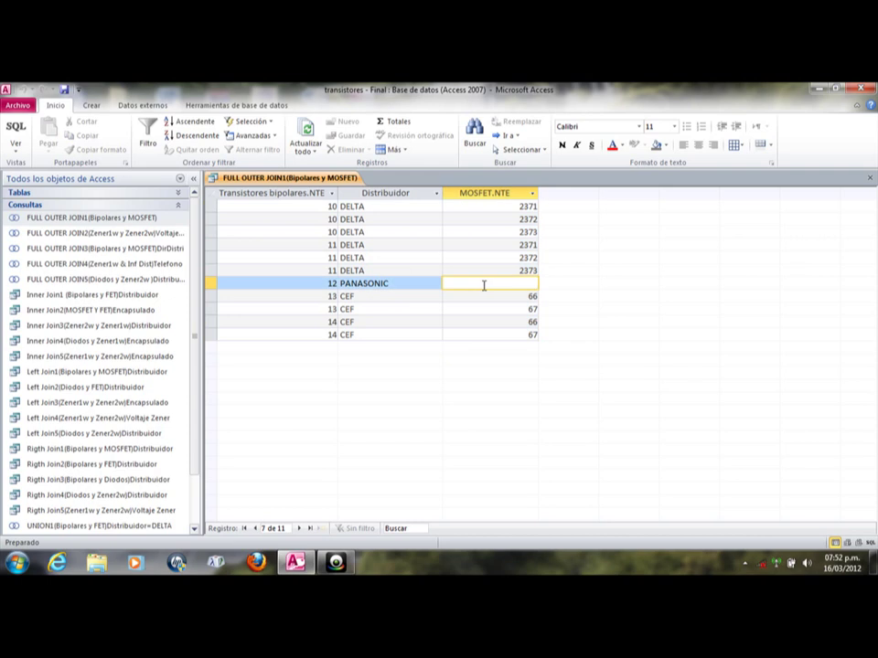
pyautogui.click(472, 308)
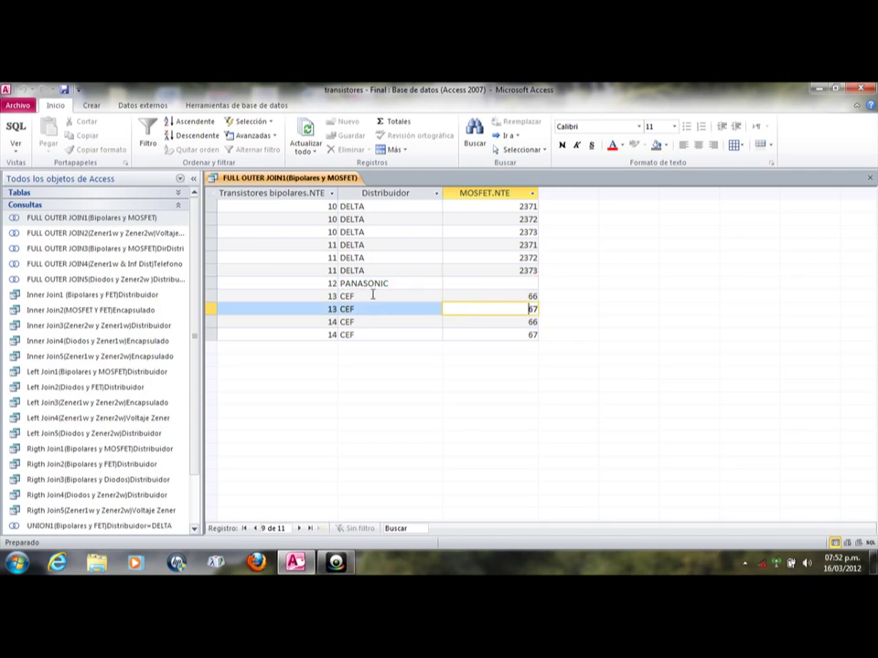
pyautogui.click(363, 296)
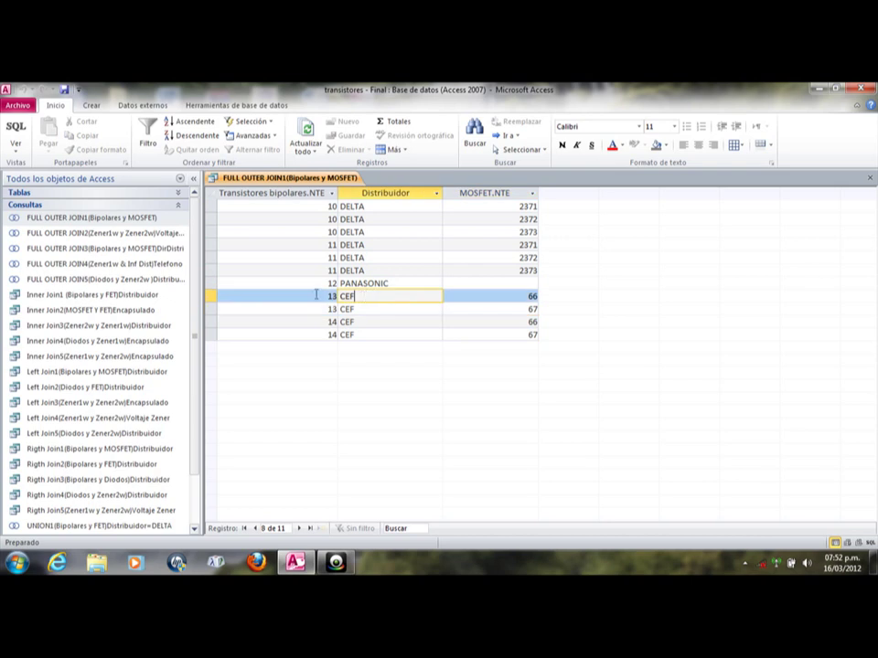
pyautogui.moveTo(320, 296); pyautogui.dragTo(338, 297)
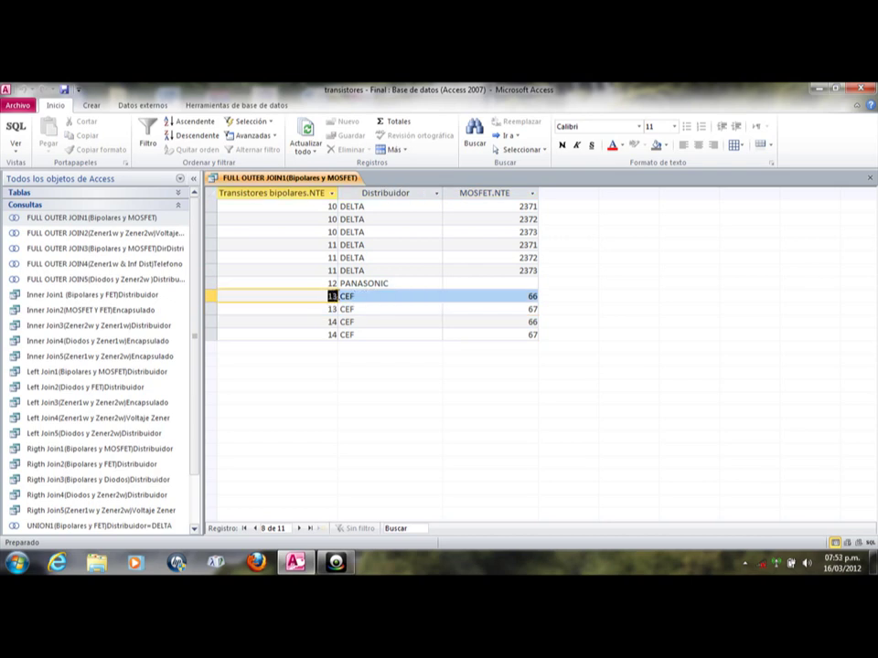
pyautogui.click(487, 291)
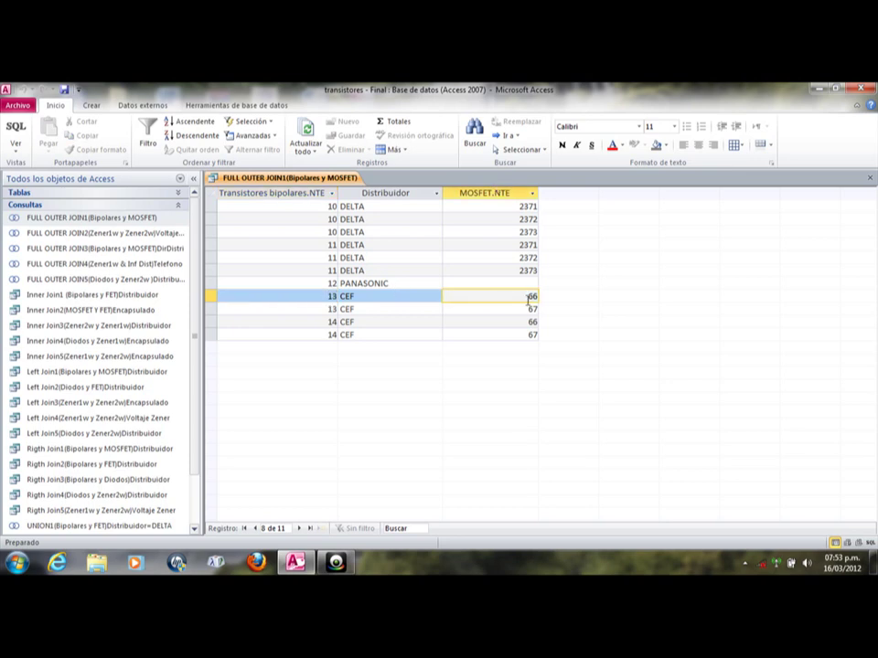
# Step: Close the FULL OUTER JOIN1(Bipolares y MOSFET) query without saving its design changes
pyautogui.rightClick(271, 180)
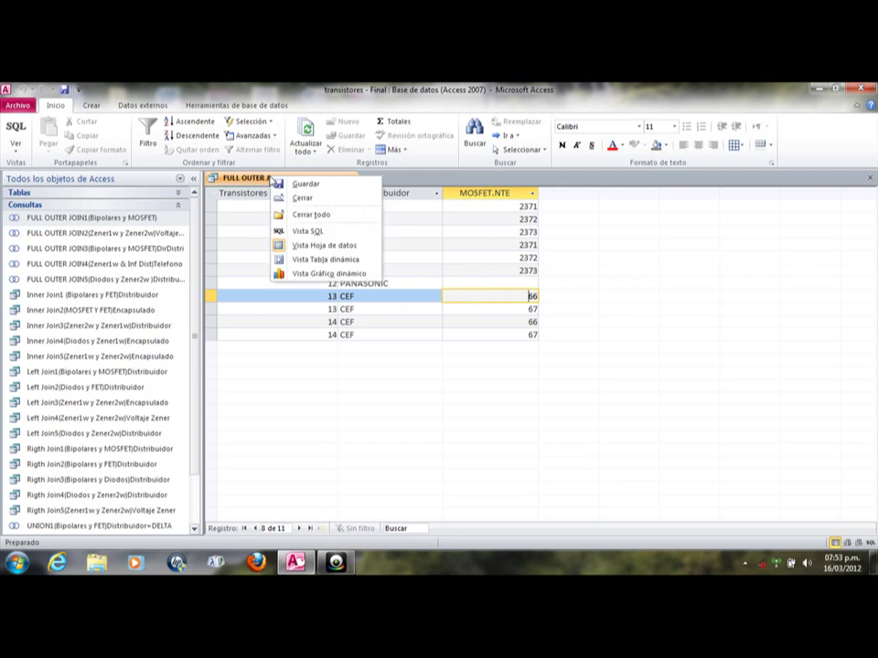
pyautogui.click(295, 201)
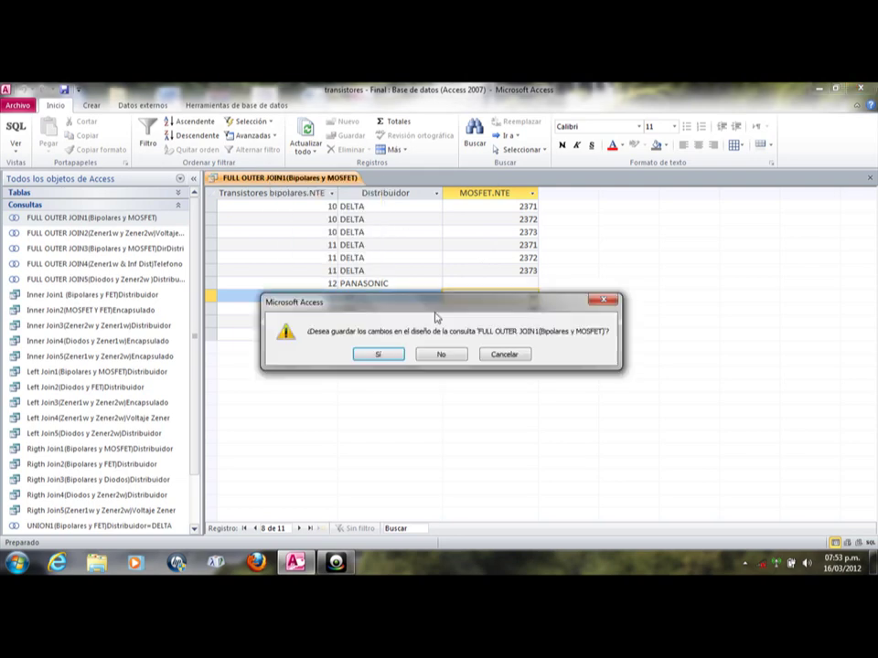
pyautogui.click(438, 356)
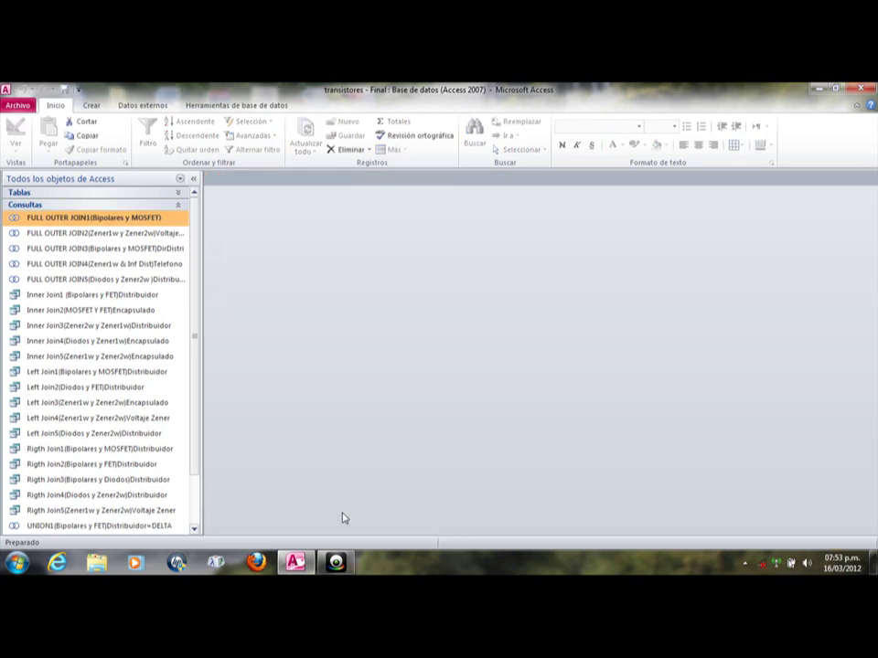